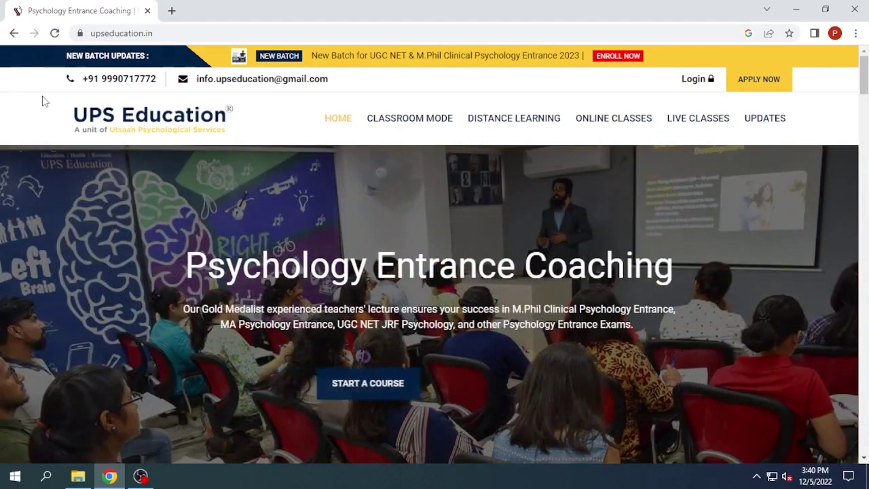
Search Google for UPS Education and open the UPS Education website
left_click(131, 32)
type("UPS Education")
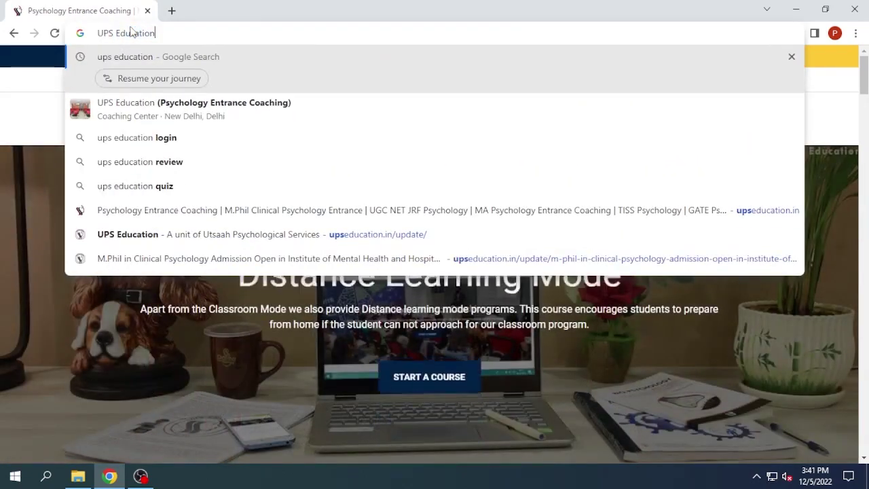
key("Return")
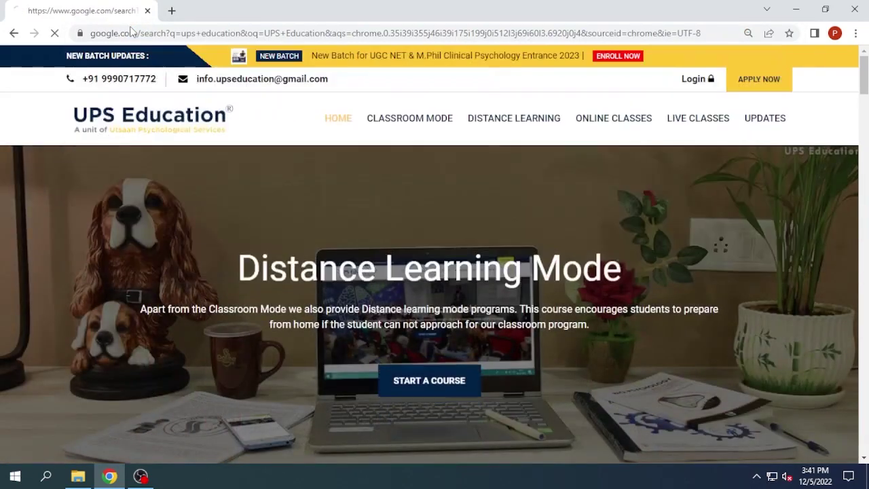
left_click(163, 175)
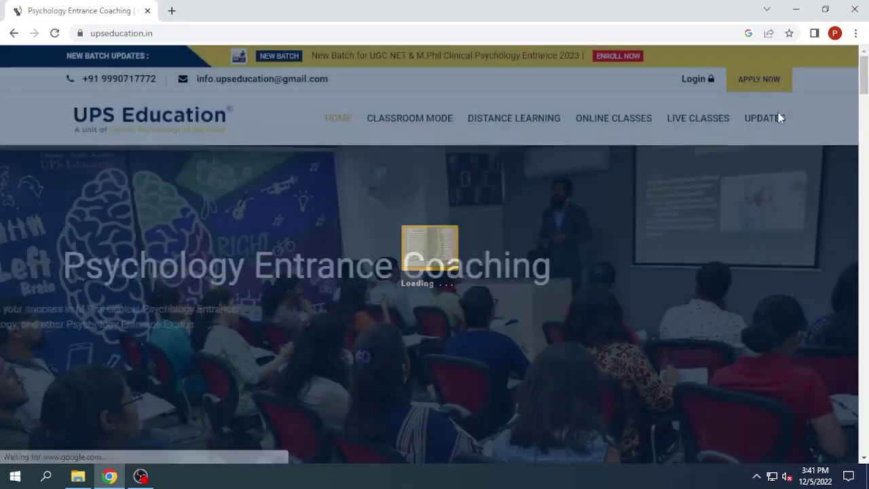
Go to the site's Updates page and scroll down to the CIP Ranchi post
left_click(779, 119)
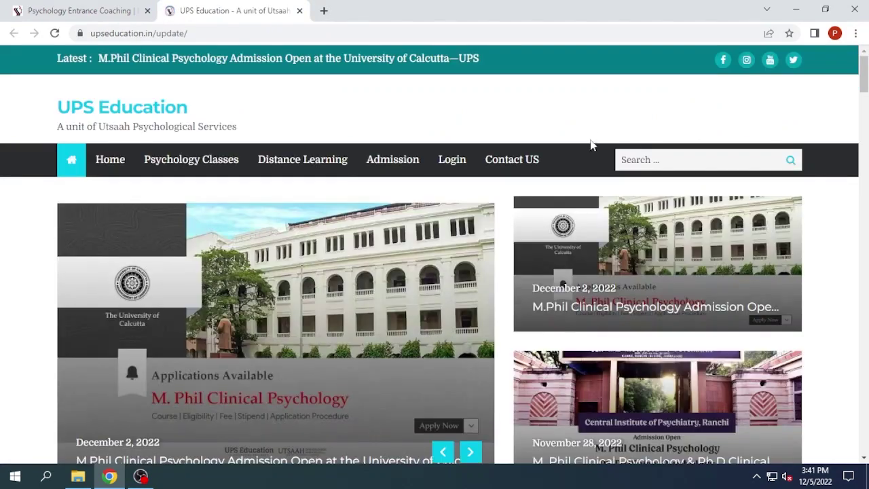
scroll(510, 140, "down", 6)
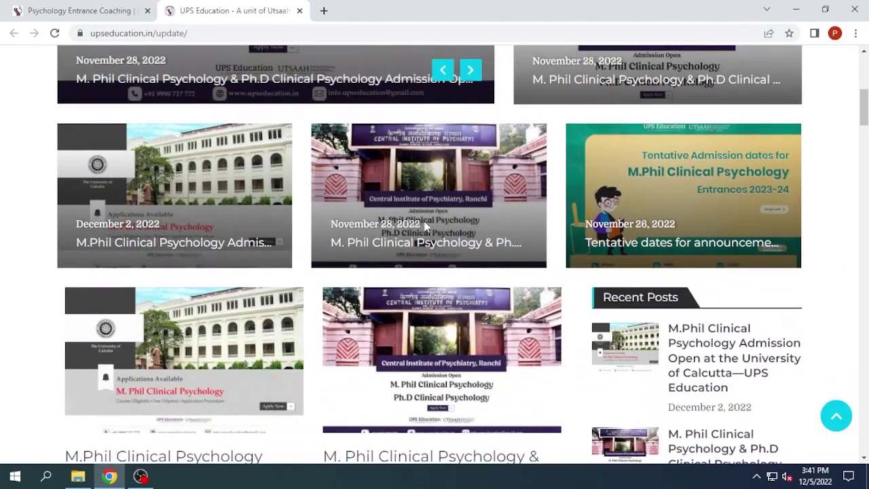
scroll(408, 299, "down", 3)
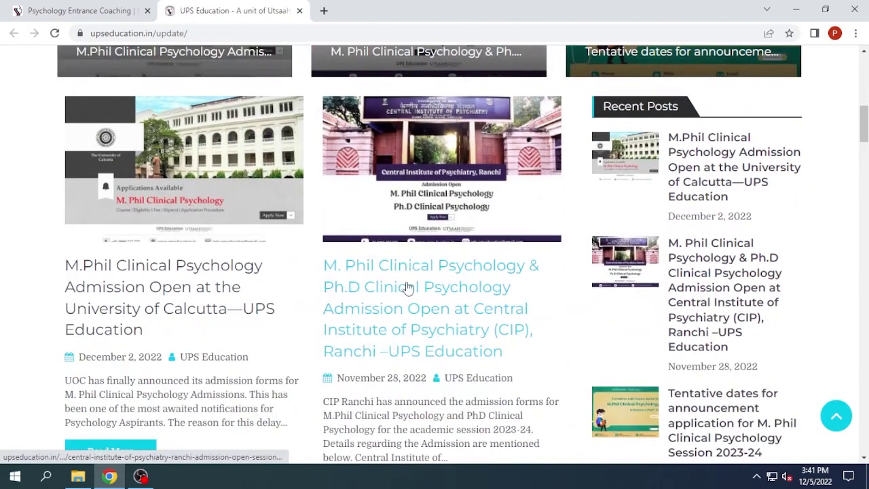
Open the CIP Ranchi M. Phil and Ph.D. admission post and scroll through the article
left_click(406, 287)
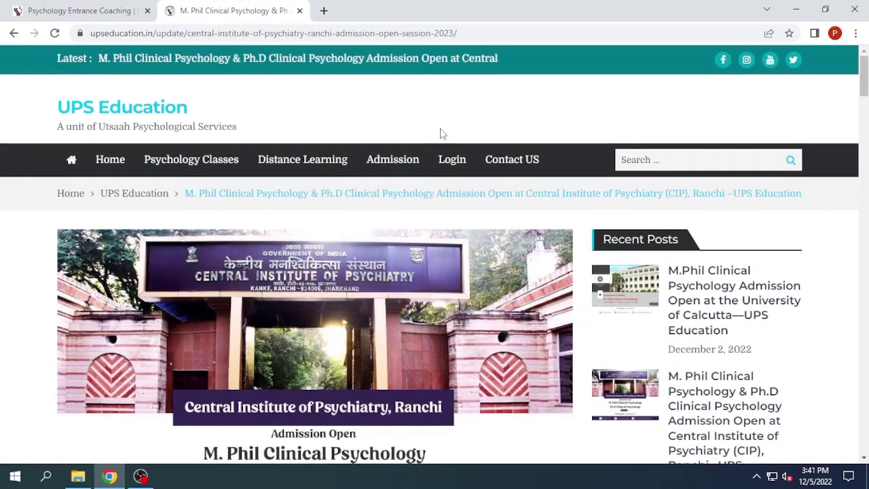
scroll(440, 133, "down", 5)
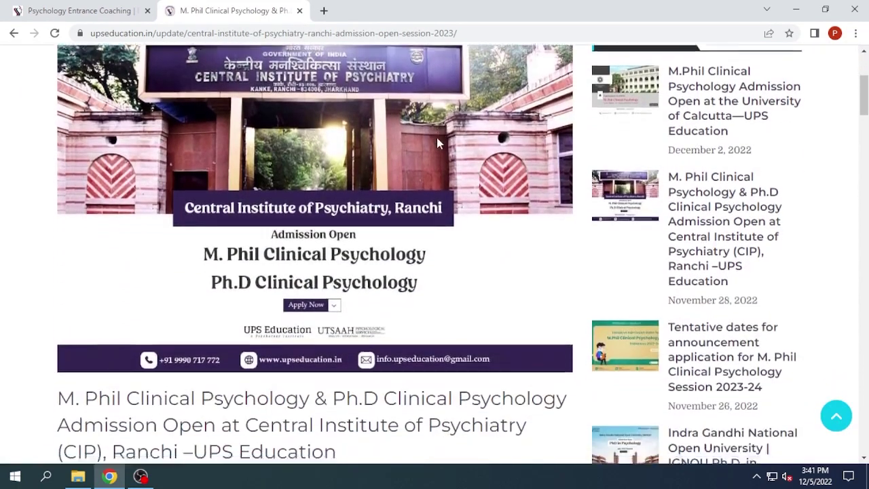
scroll(435, 144, "down", 5)
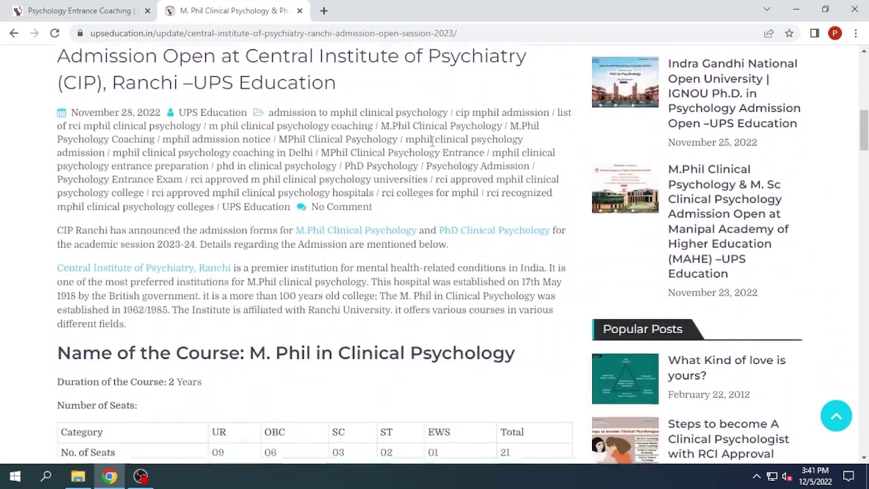
scroll(274, 163, "down", 2)
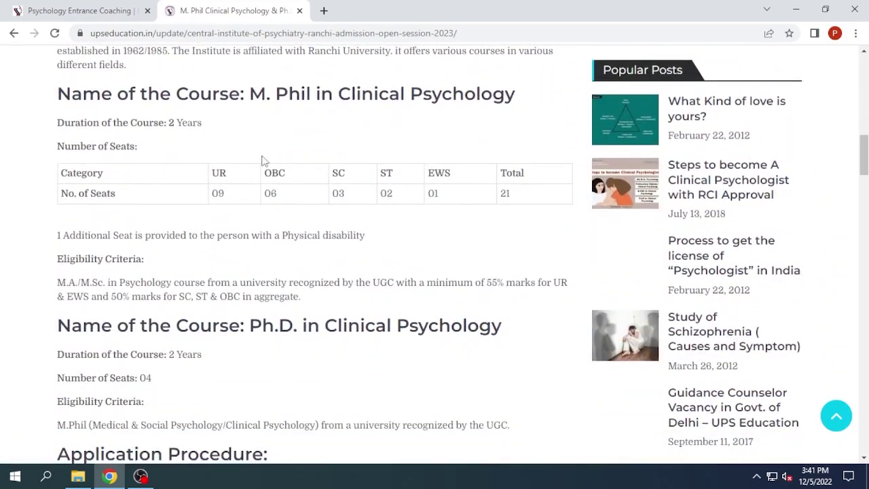
scroll(262, 162, "down", 1)
scroll(262, 162, "down", 3)
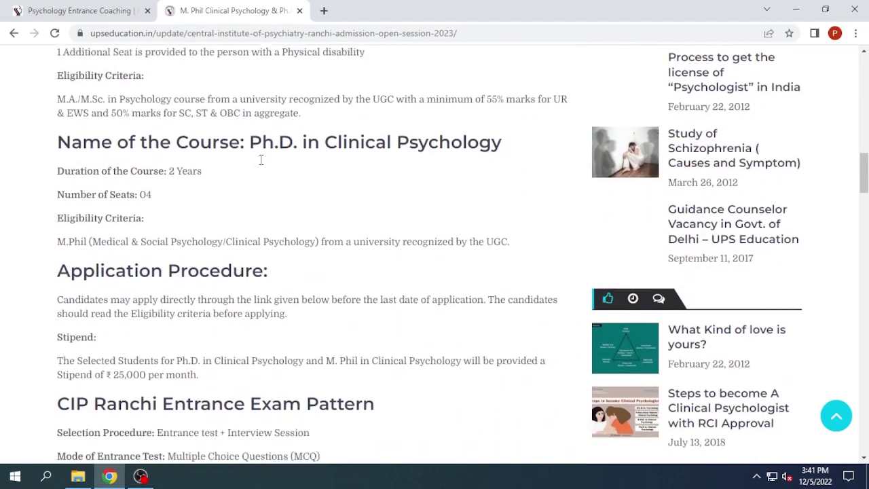
scroll(262, 163, "down", 3)
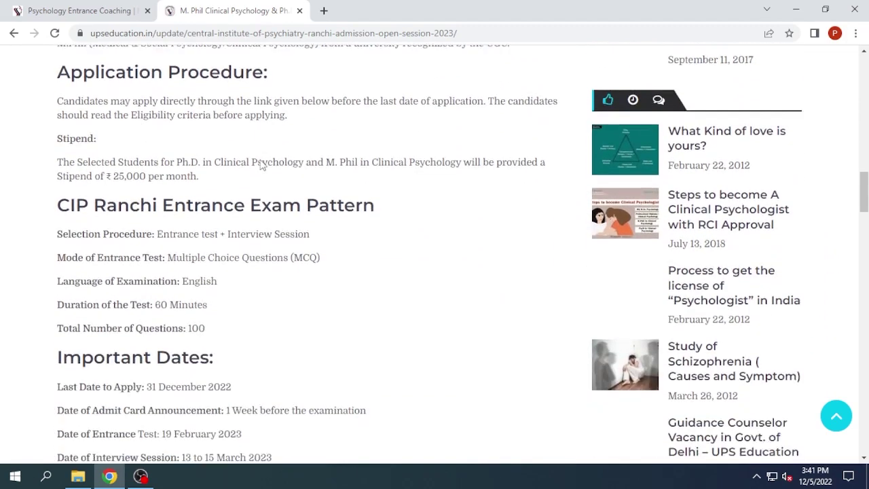
Highlight the Entrance Exam Pattern heading, Last Date to Apply and Admit Card Announcement lines
left_click_drag(64, 141, 387, 159)
left_click(390, 170)
scroll(390, 170, "down", 1)
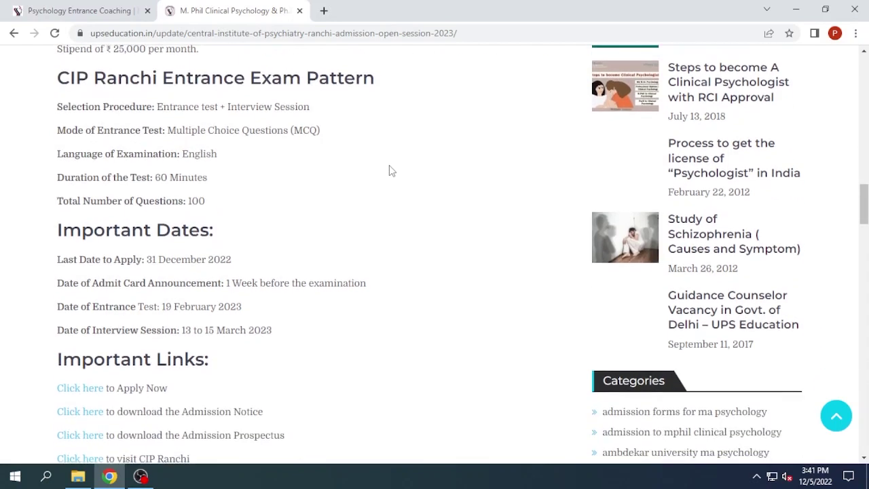
scroll(391, 171, "down", 1)
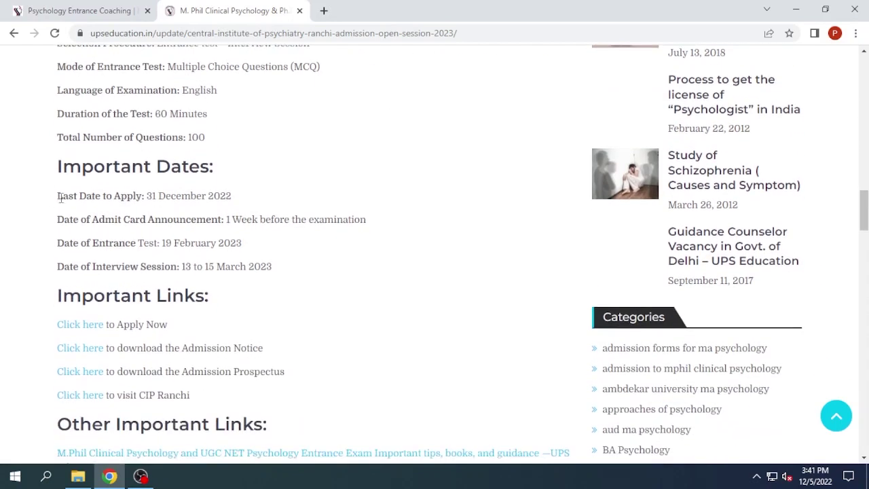
left_click_drag(57, 195, 264, 196)
left_click(213, 218)
left_click_drag(59, 220, 365, 218)
Follow the 'Click here to Apply Now' link through to the blank New Registration form
left_click(358, 237)
left_click(80, 325)
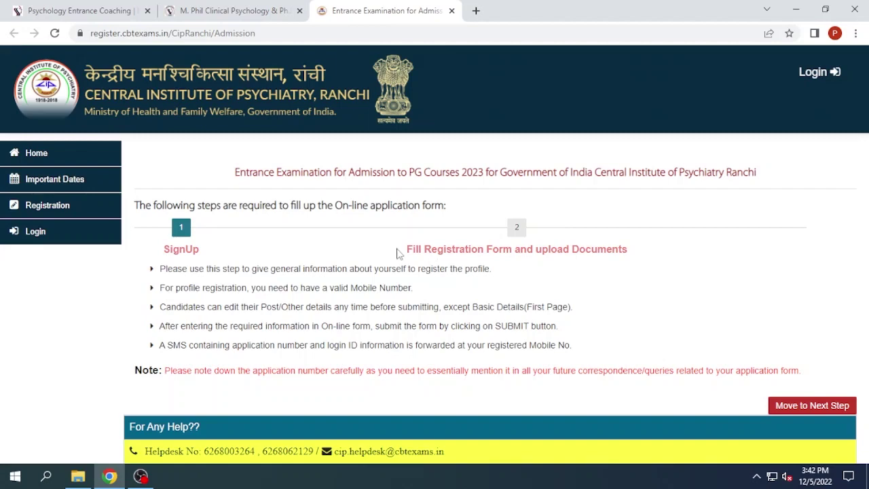
left_click(805, 405)
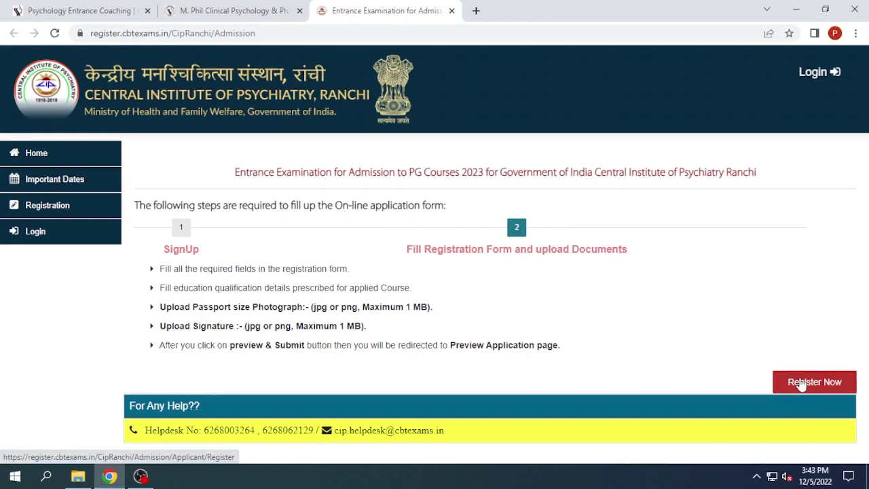
left_click(801, 384)
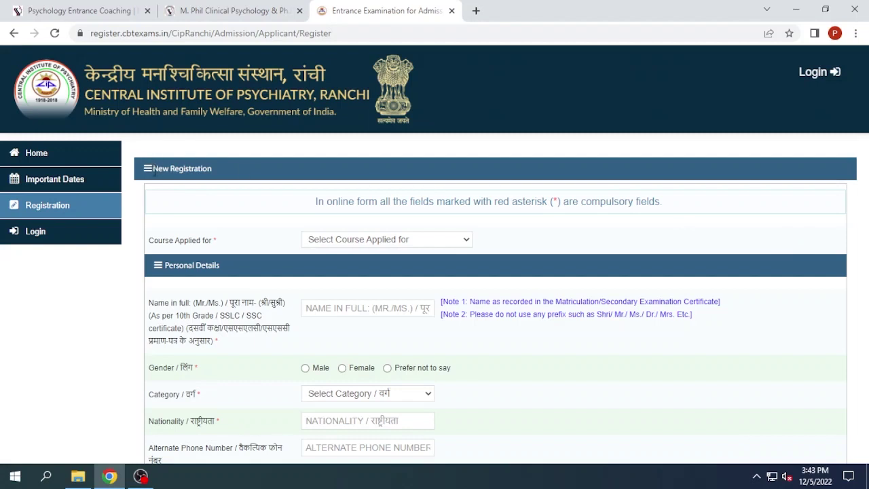
Select M. Phil (Clinical Psychology) in the Course Applied for dropdown
left_click(377, 242)
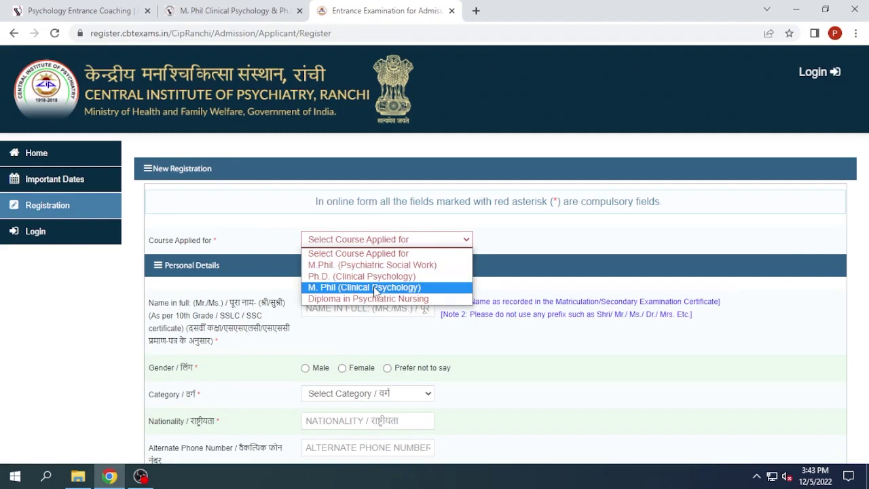
left_click(376, 288)
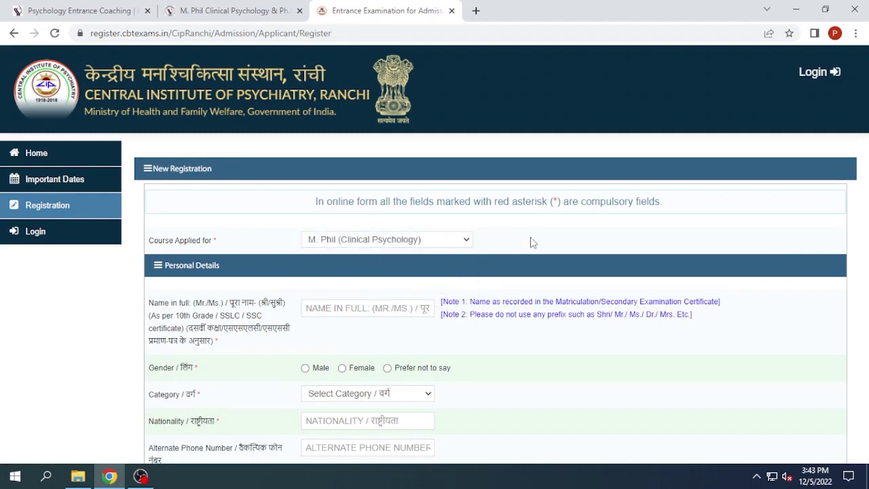
left_click(448, 241)
left_click(400, 276)
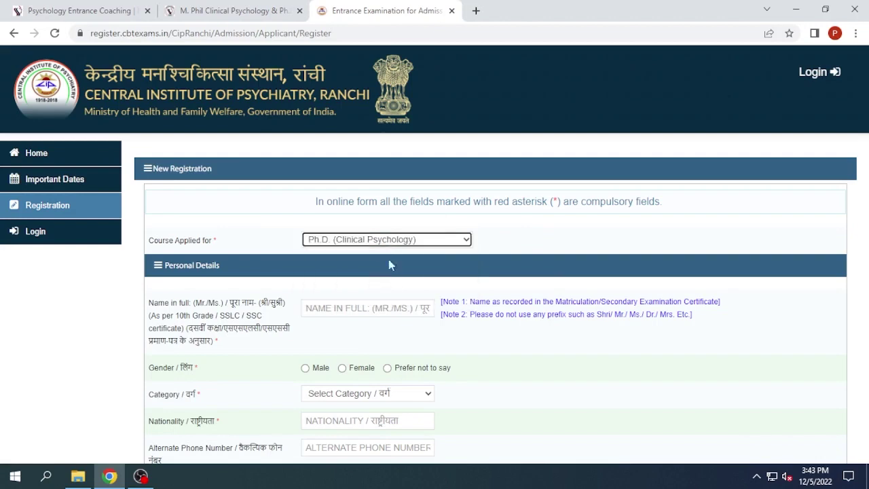
left_click(390, 240)
left_click(395, 283)
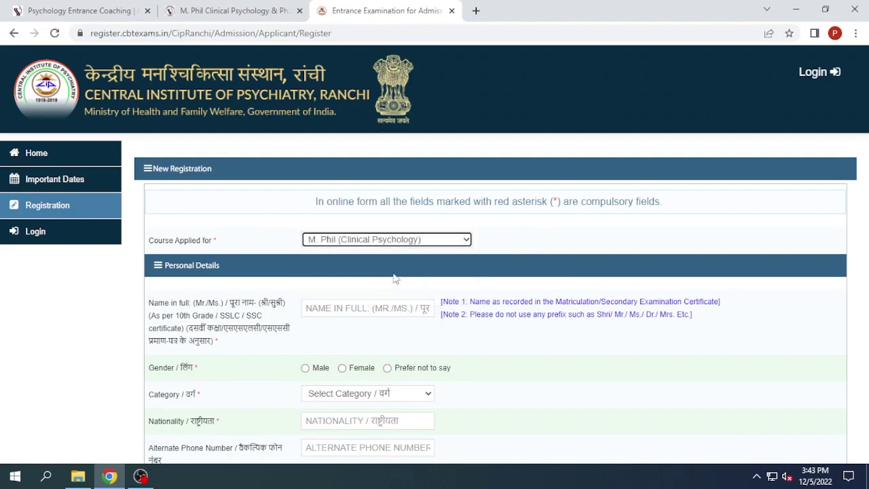
left_click(407, 241)
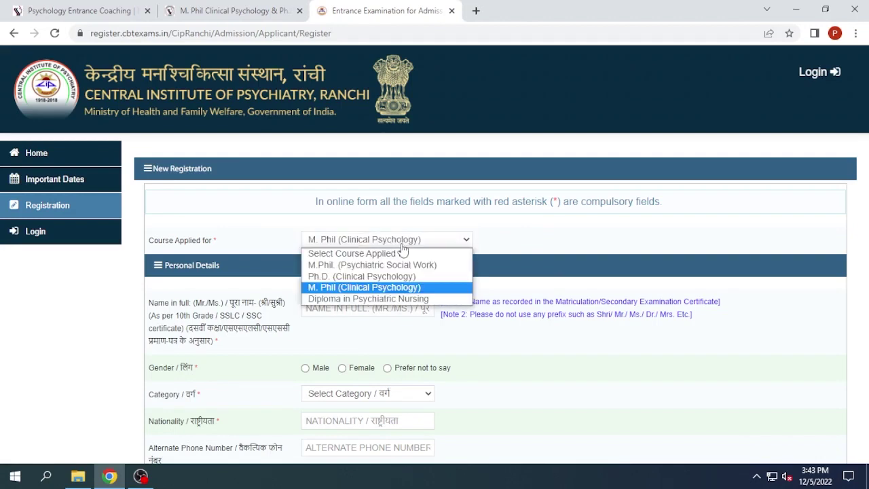
left_click(380, 288)
scroll(394, 299, "down", 1)
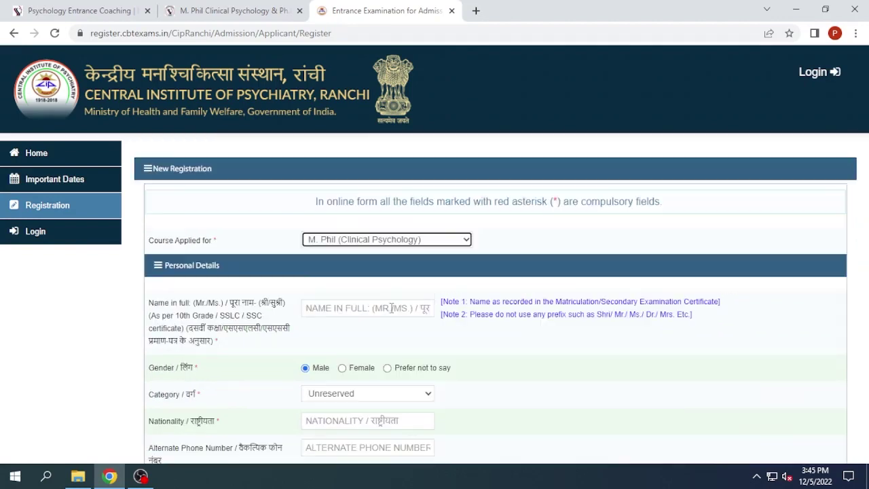
left_click(392, 308)
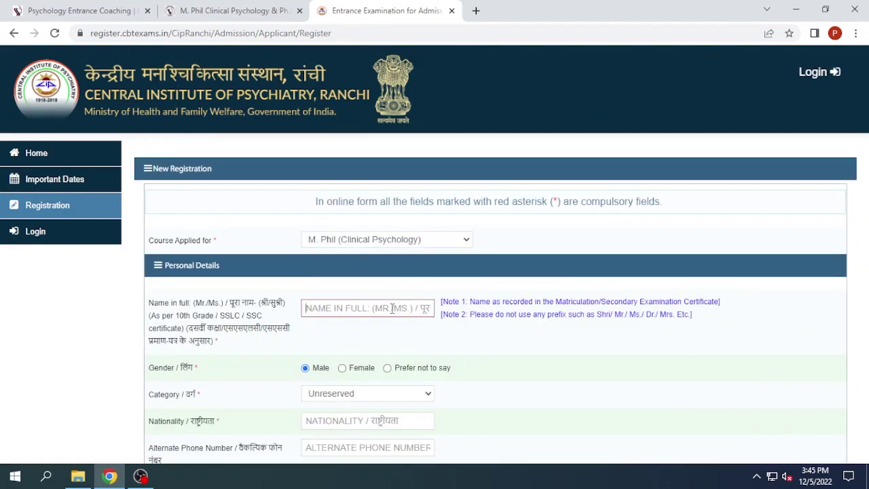
Enter the applicant's name, keep category Unreserved, and set nationality to INDIAN
type("AKASH")
scroll(392, 308, "down", 1)
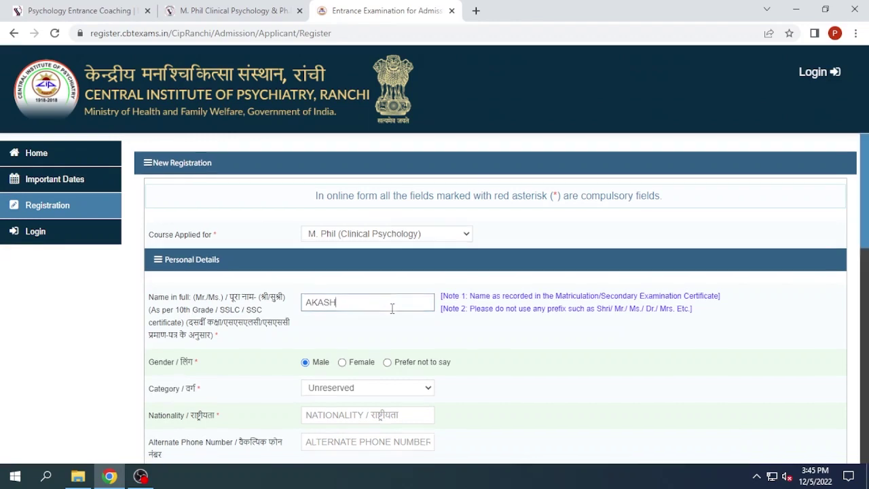
scroll(300, 301, "down", 1)
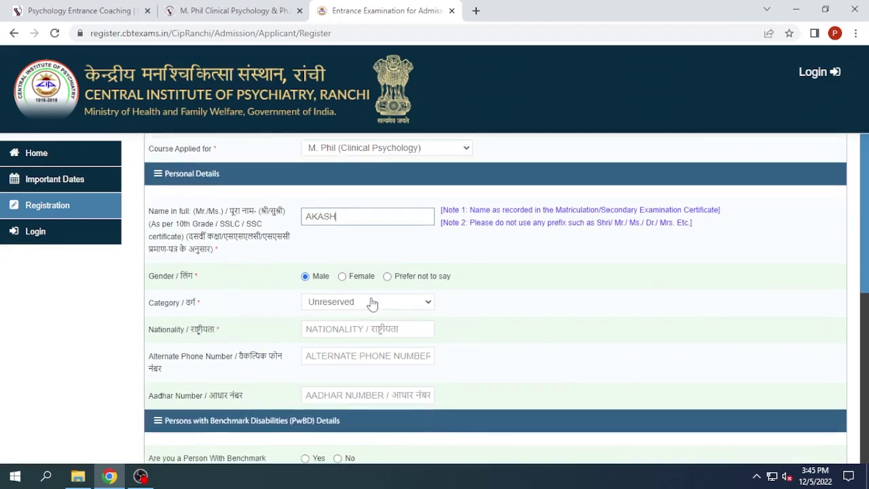
left_click(373, 304)
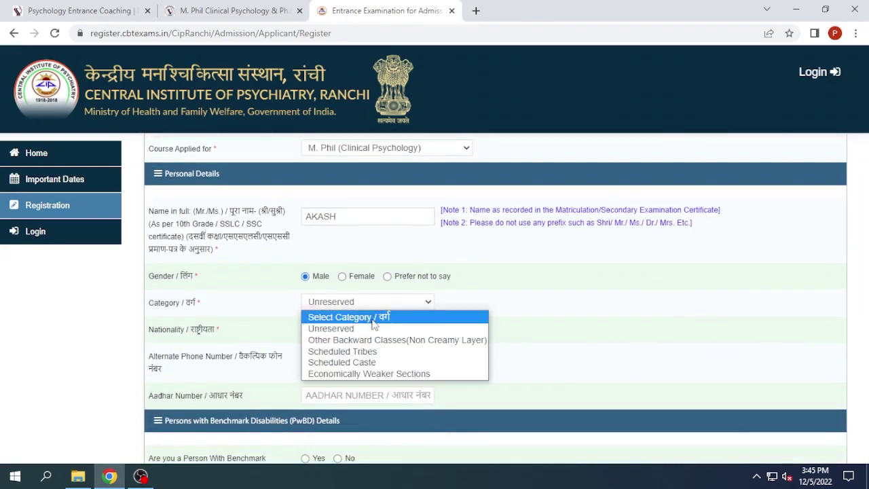
left_click(375, 328)
scroll(400, 316, "down", 1)
left_click(381, 288)
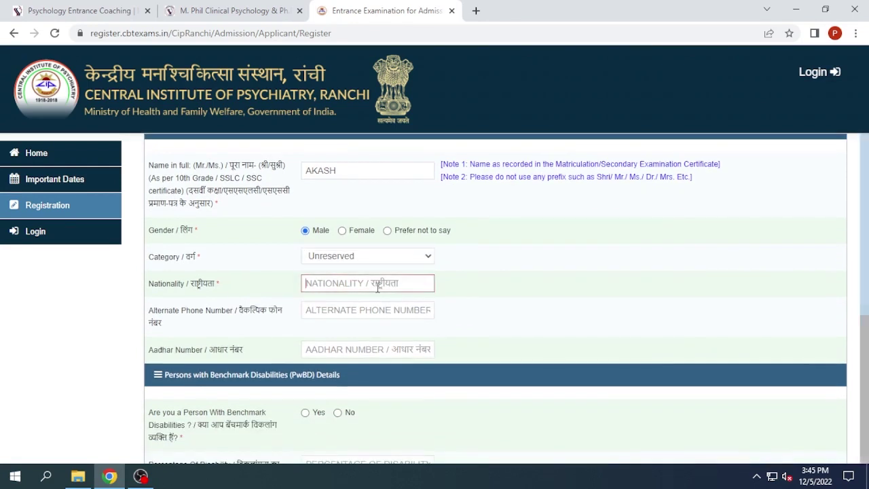
type("INDIAN")
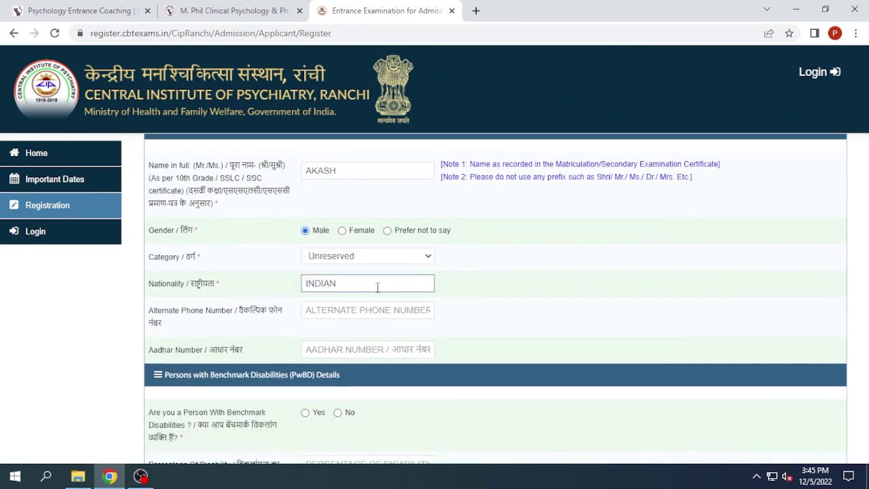
scroll(378, 287, "down", 1)
Enter the alternate phone number and answer No for benchmark disability (PwBD)
left_click(365, 264)
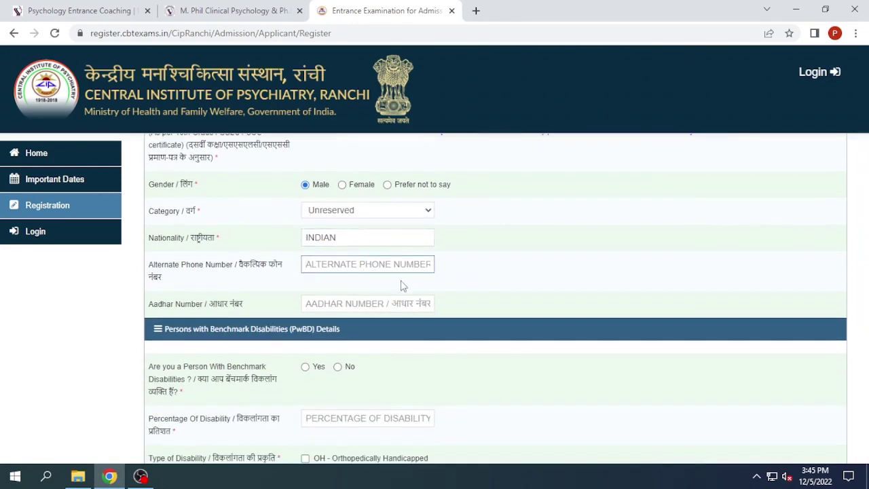
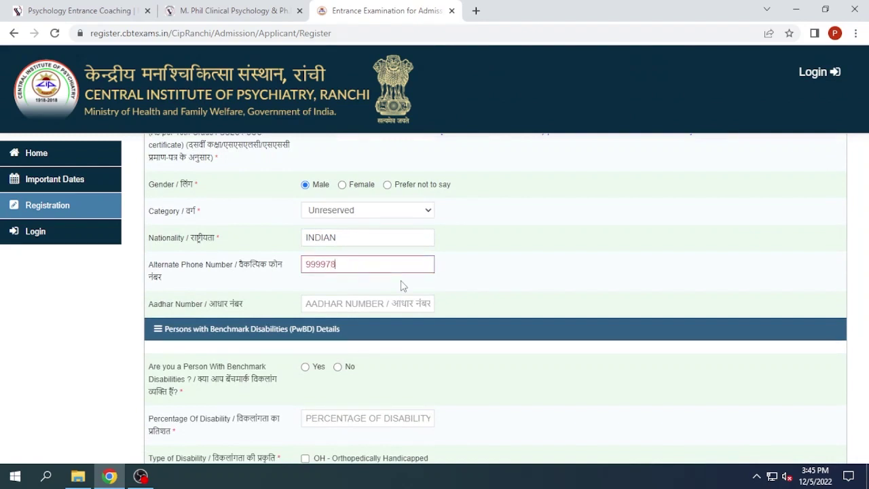
scroll(401, 285, "down", 1)
scroll(402, 285, "down", 1)
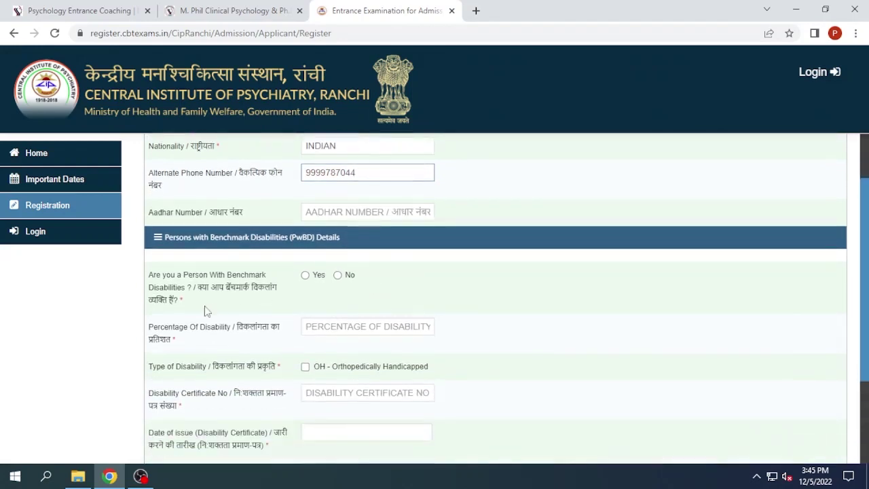
left_click(337, 275)
scroll(382, 281, "down", 1)
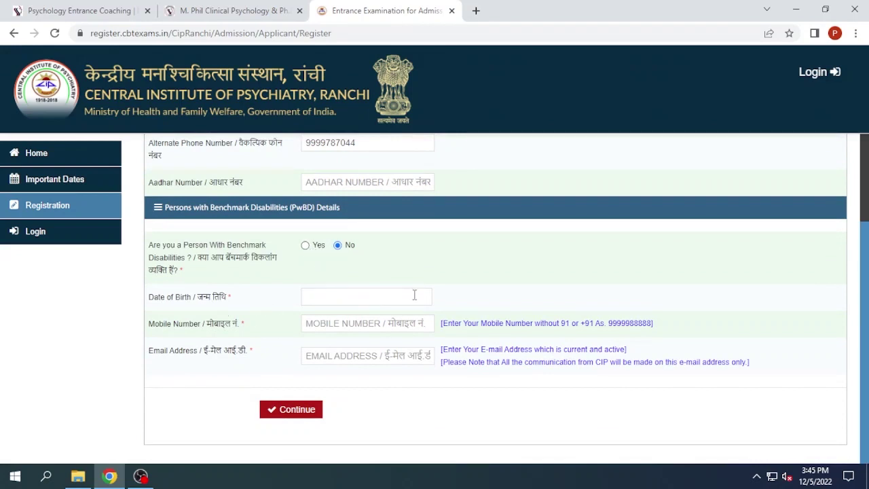
Set the date of birth to 19 July 2001
left_click(381, 293)
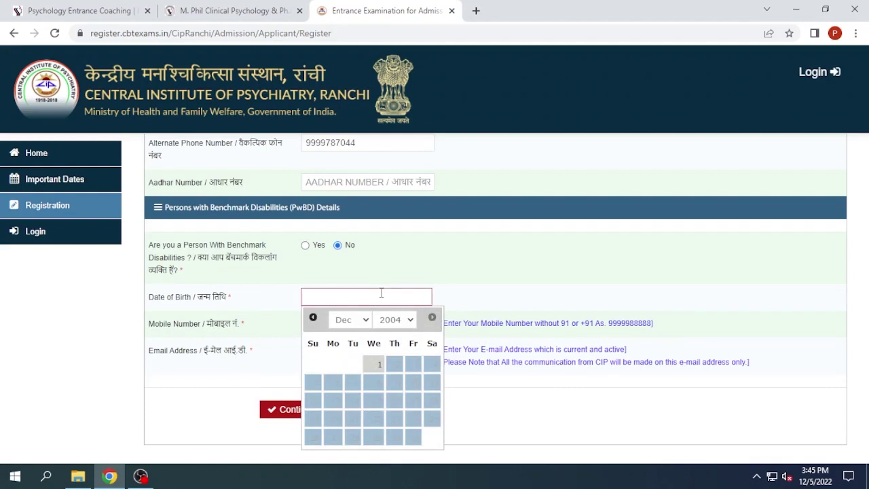
left_click(396, 327)
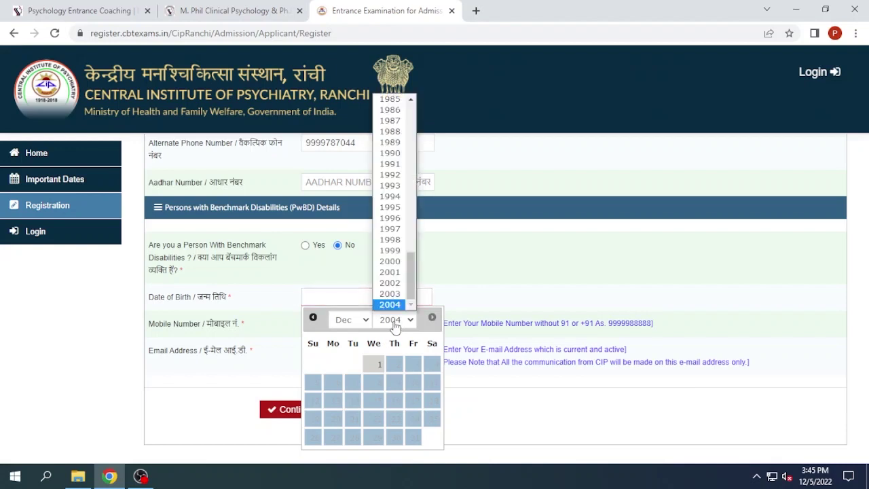
left_click(388, 273)
left_click(347, 319)
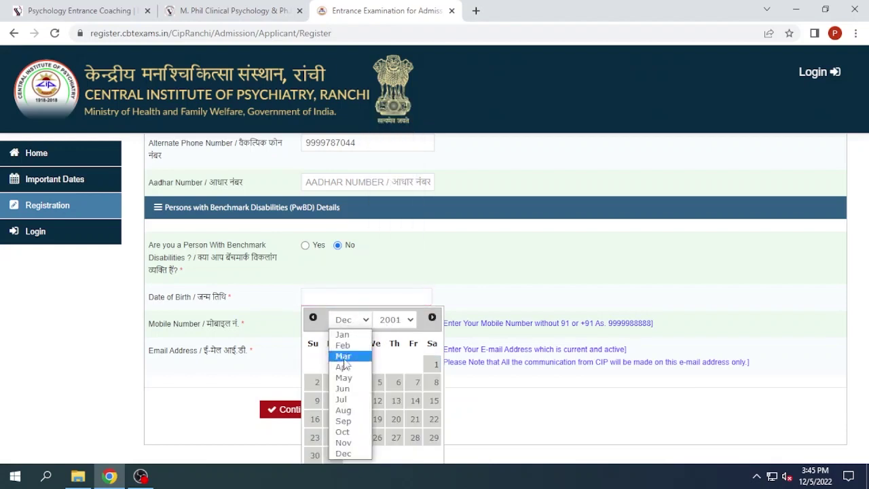
left_click(348, 399)
left_click(396, 400)
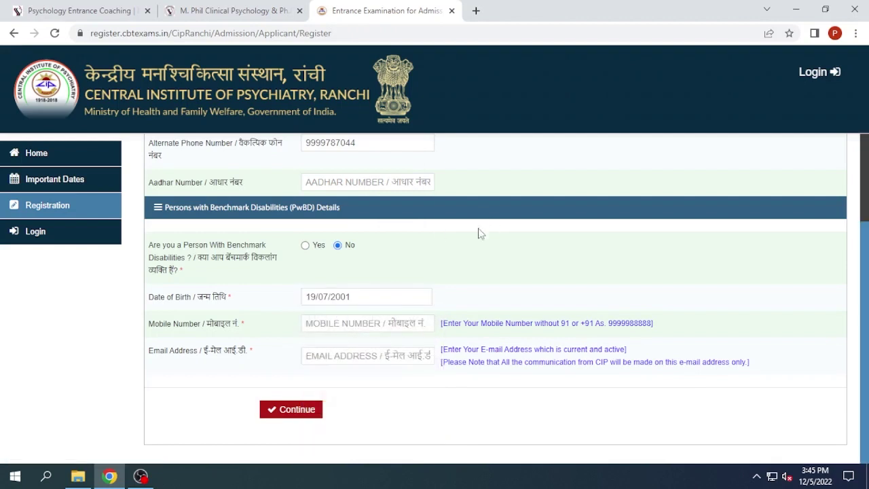
Enter the applicant's mobile number and e-mail address
left_click(371, 320)
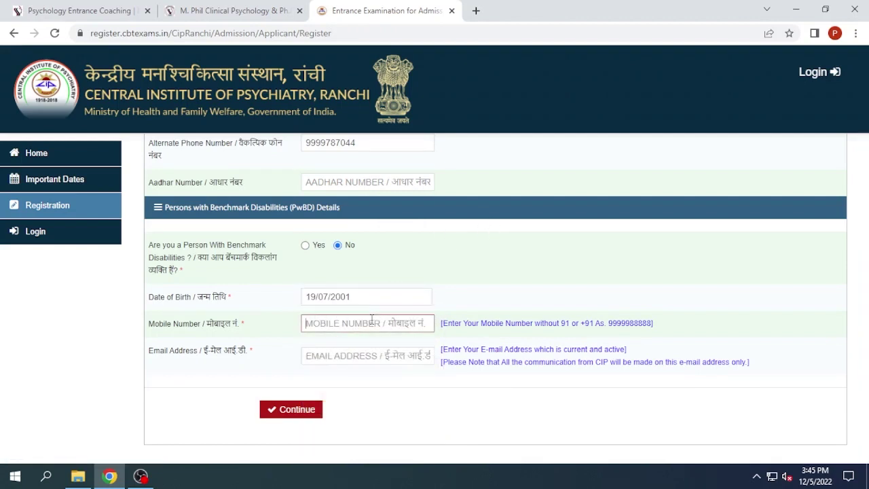
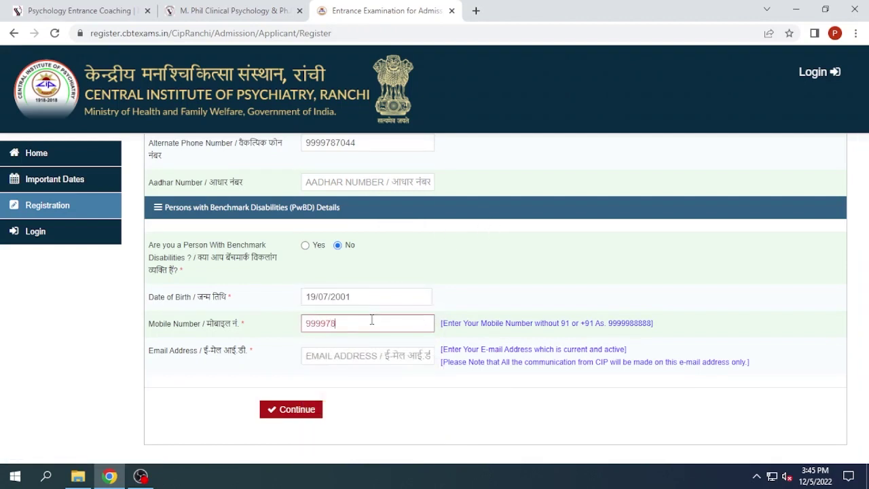
left_click(357, 352)
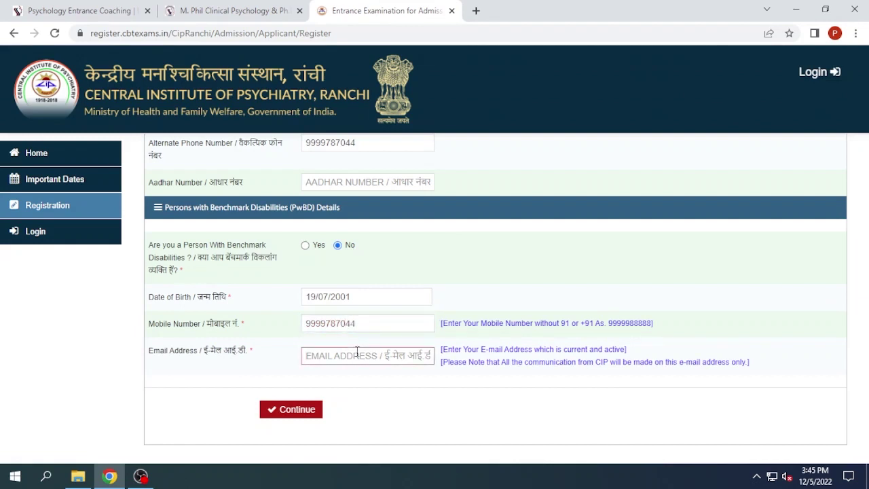
type("DE")
key("BackSpace")
key("BackSpace")
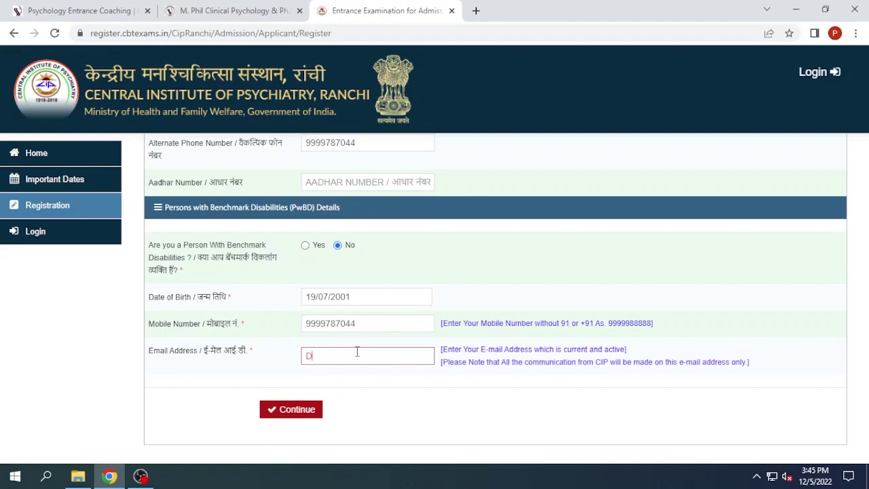
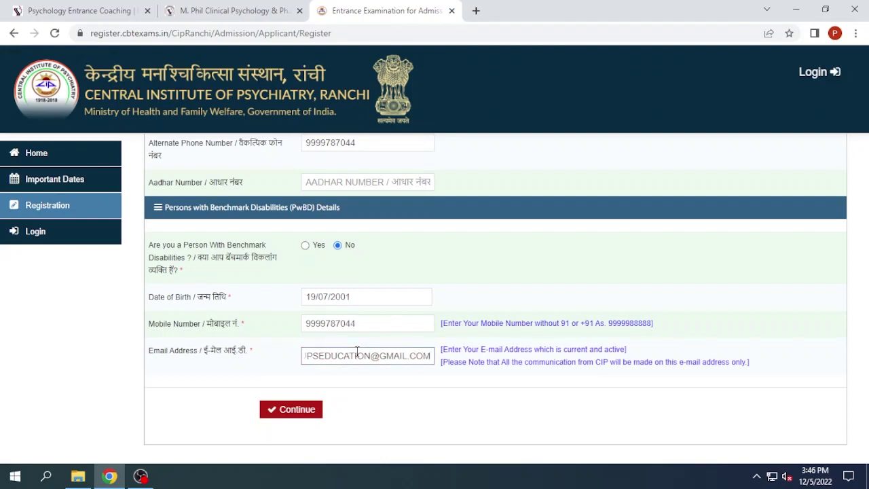
Request the OTPs, enter the mobile and e-mail verification codes, and complete registration
left_click(299, 411)
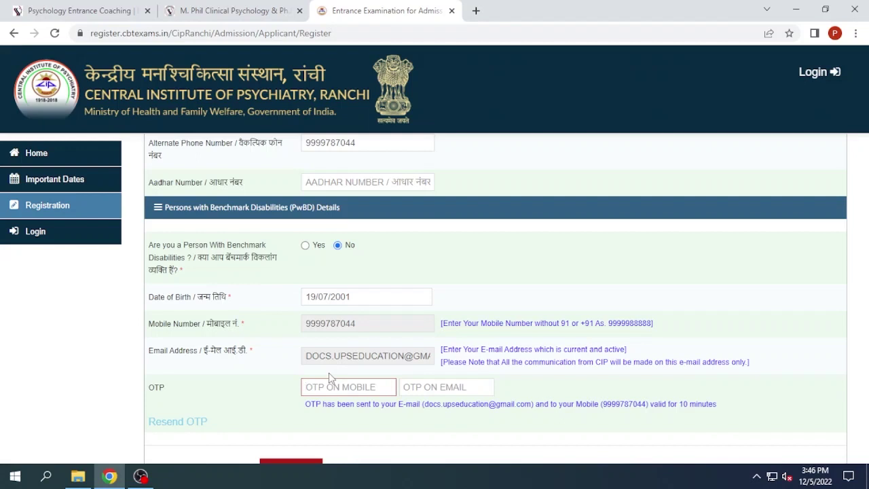
key("Return")
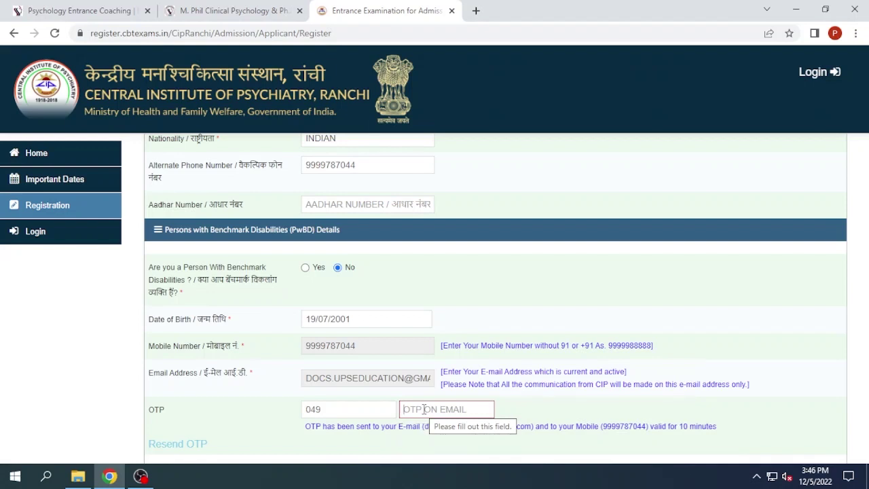
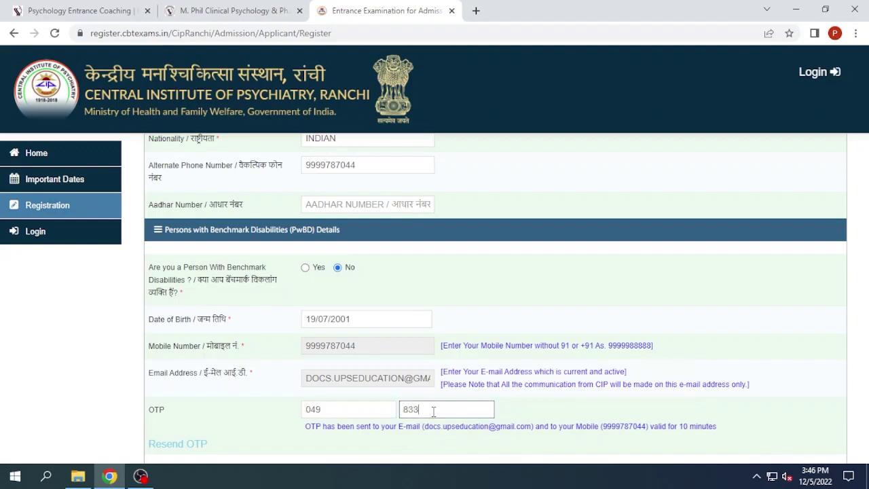
scroll(305, 428, "down", 1)
left_click(298, 416)
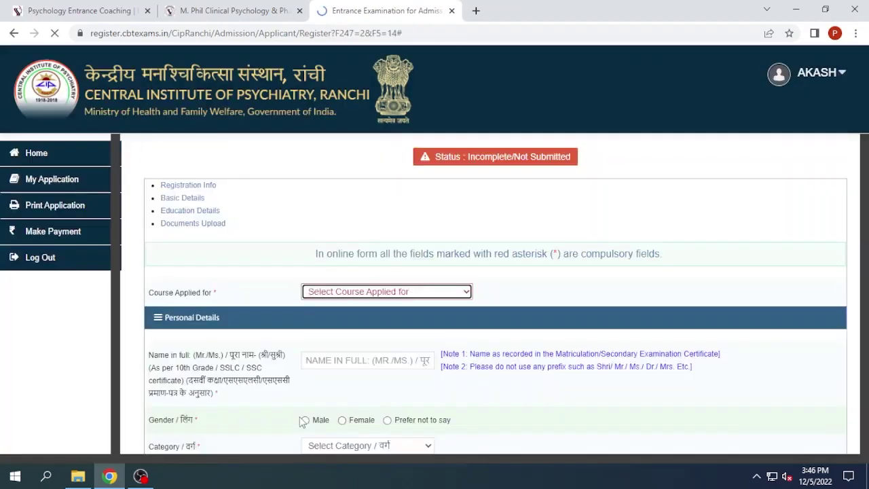
Save the registration info, go to Basic Details, and enter the father's name
scroll(407, 288, "down", 5)
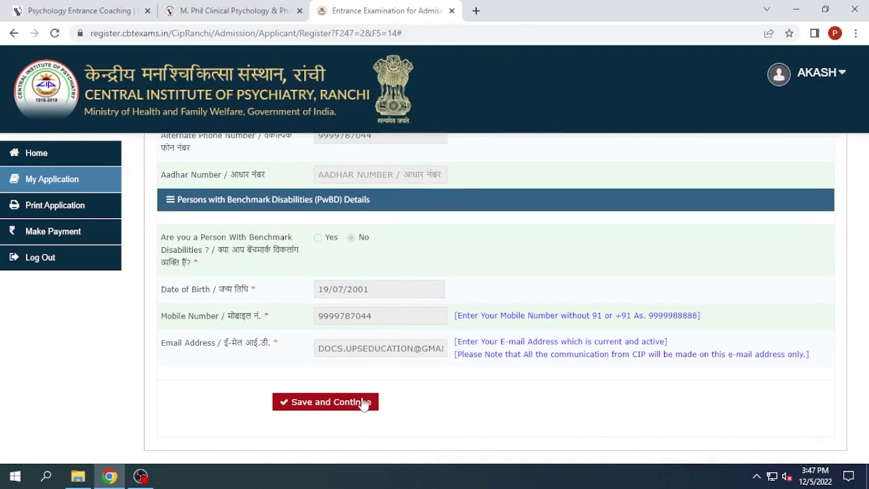
left_click(365, 403)
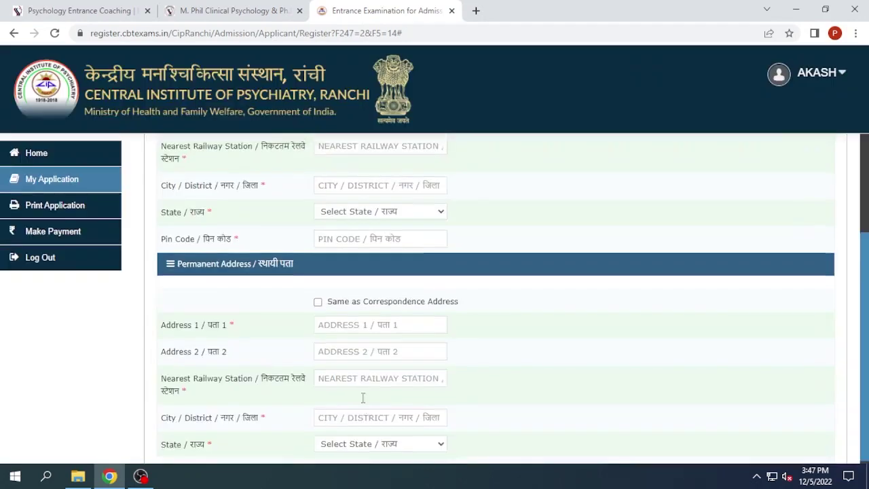
left_click(363, 292)
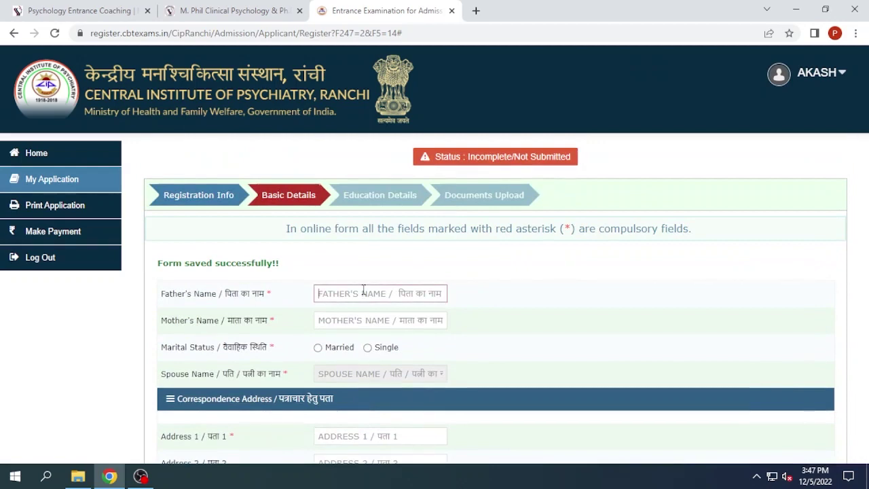
type("AKASH FATH")
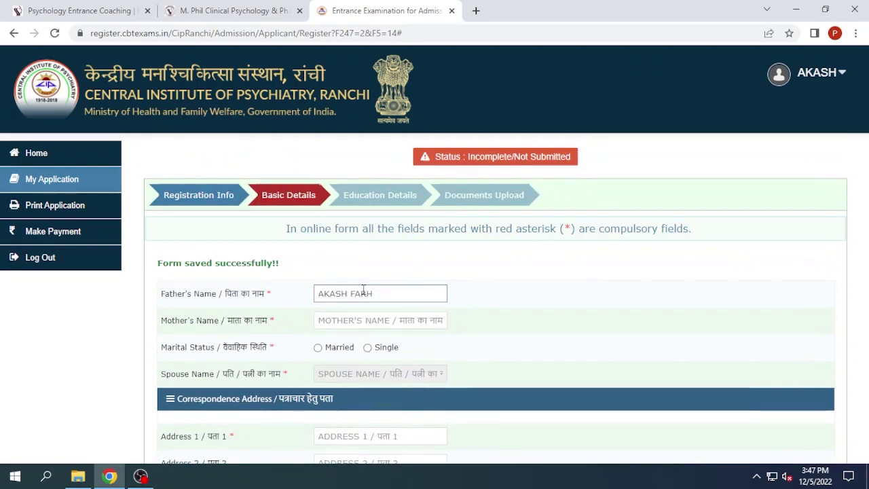
type("ER")
Enter the mother's name and set marital status to Single
left_click(381, 319)
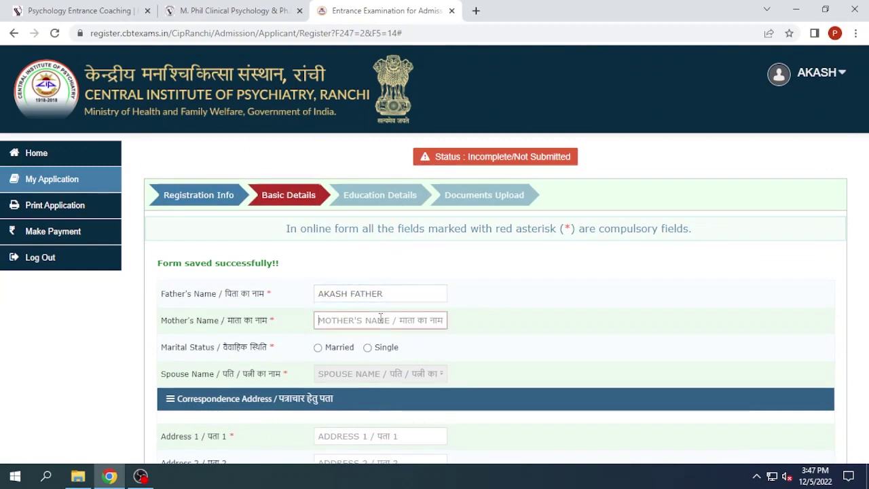
type("AKASH MOT")
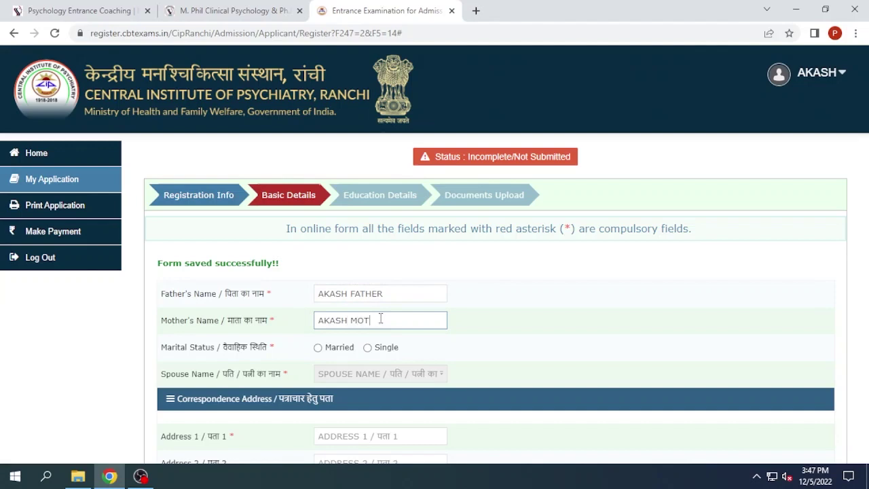
type("HER")
left_click(368, 347)
scroll(427, 345, "down", 1)
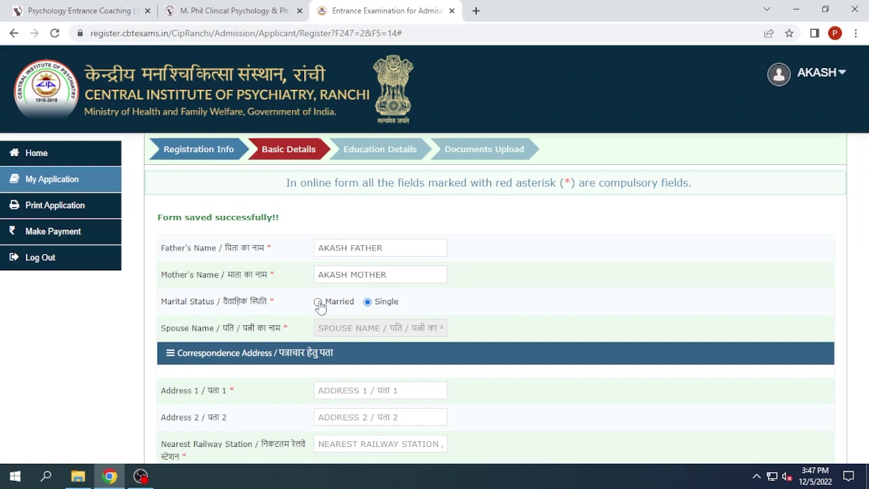
scroll(405, 345, "down", 2)
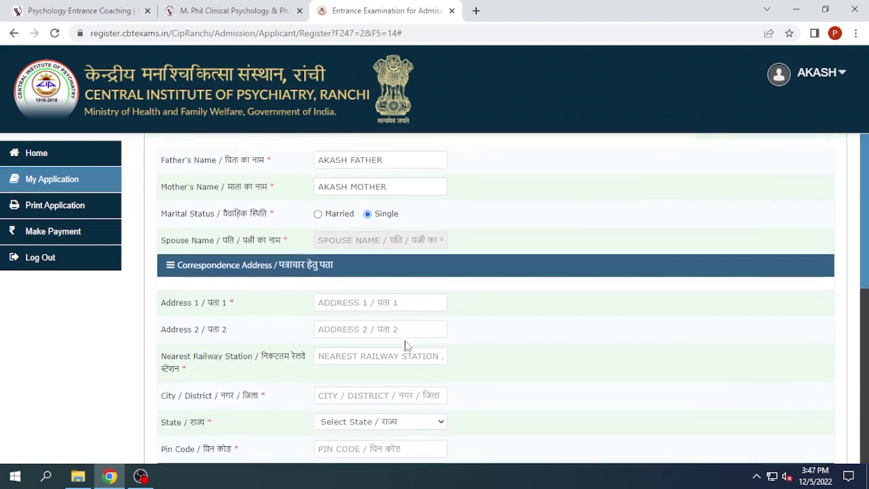
Fill in both correspondence address lines and the nearest railway station
left_click(376, 299)
type("UPS EDUCATION")
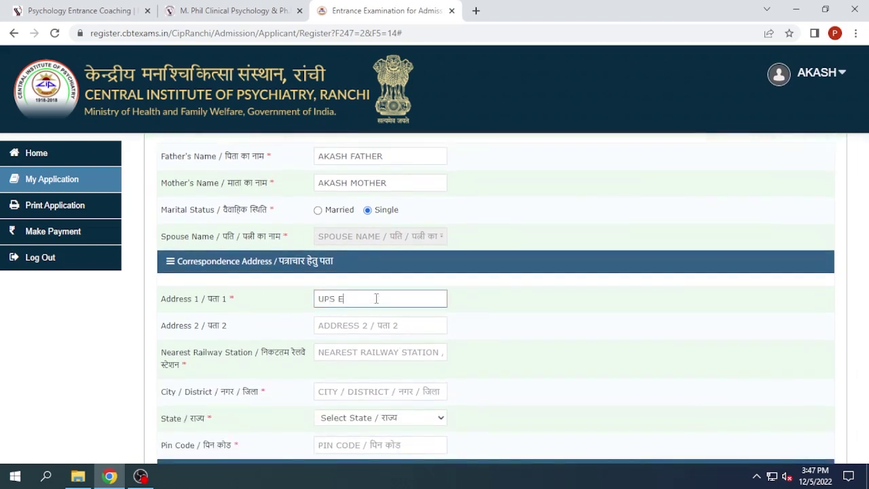
left_click(396, 326)
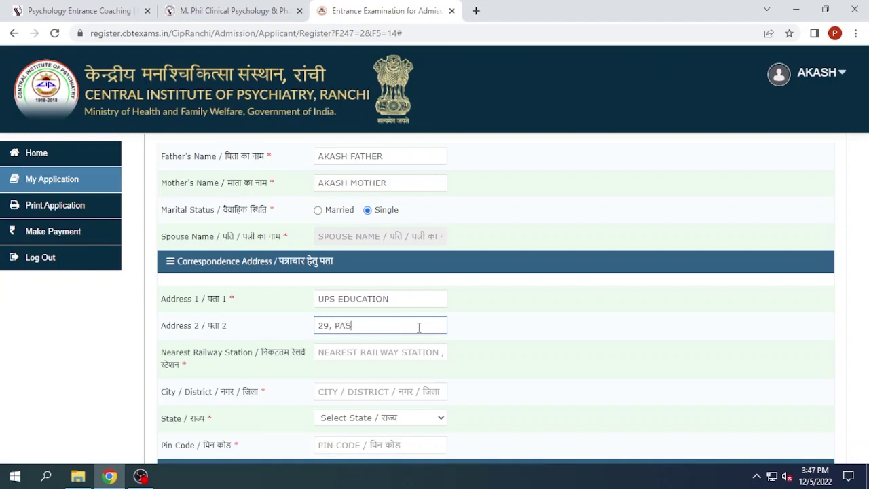
scroll(395, 349, "down", 1)
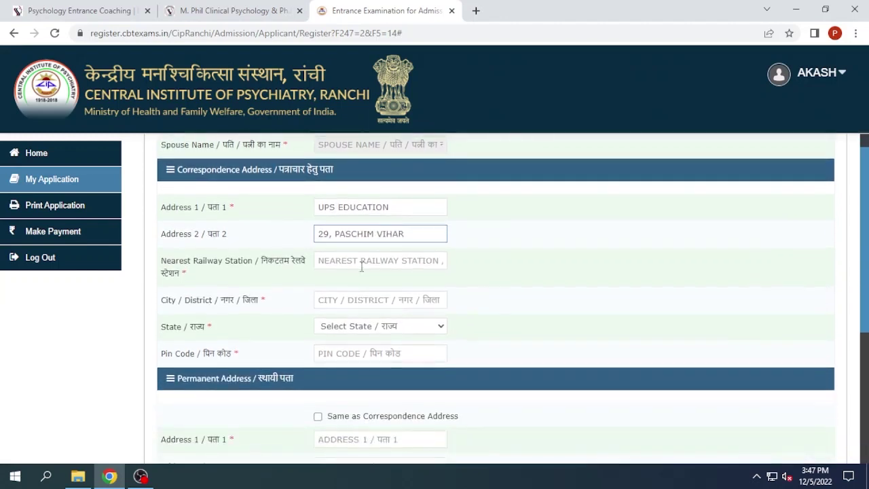
left_click(361, 267)
type("MADIPUR")
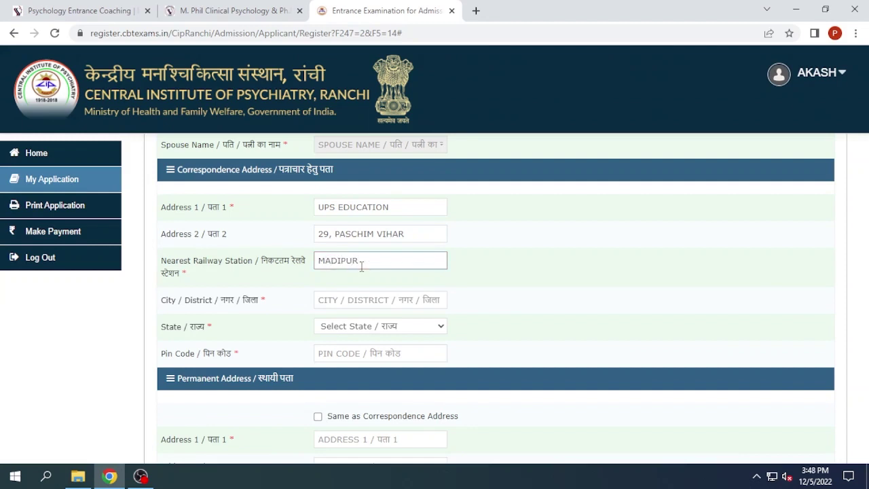
Set city to NEW DELHI, state to DELHI, and enter the PIN code
left_click(388, 307)
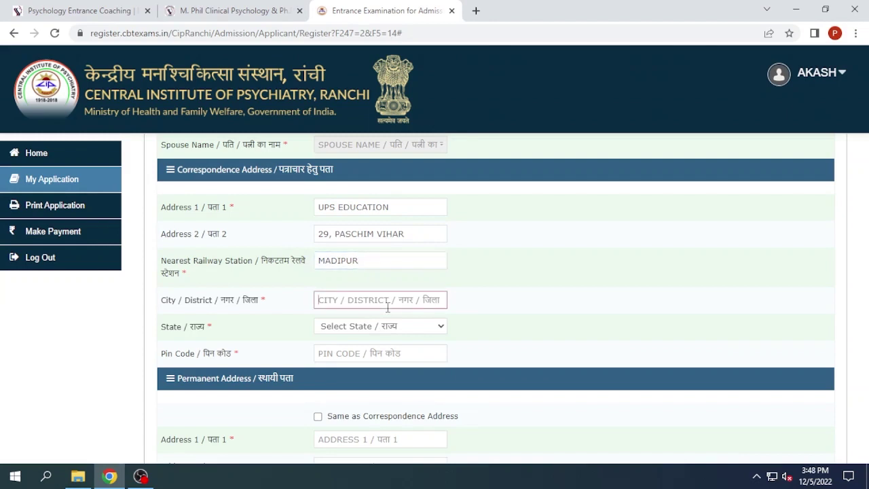
type("NEW DELHI")
left_click(345, 331)
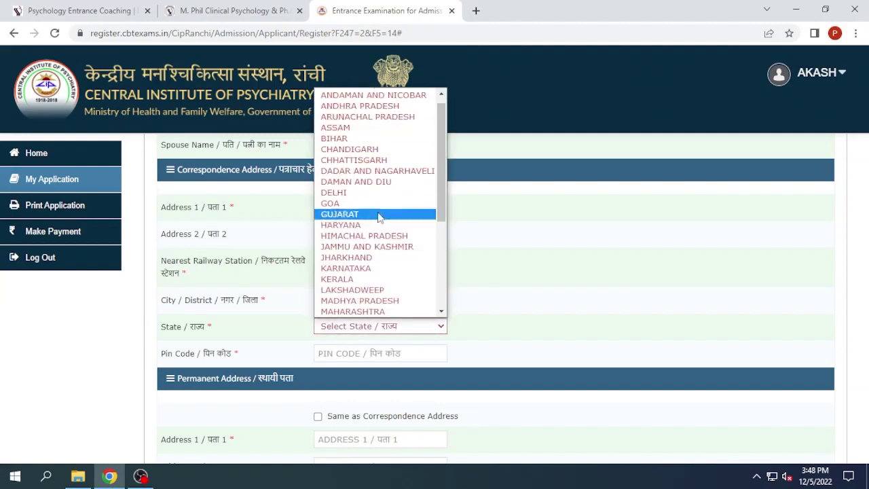
left_click(333, 192)
left_click(374, 352)
type("110086")
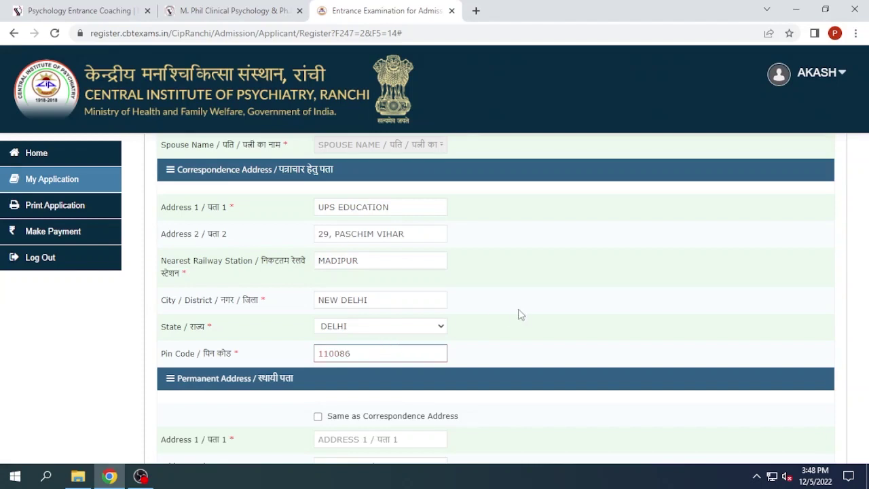
scroll(519, 312, "down", 2)
Copy the address to the permanent address, choose Delhi as exam city, and save
left_click(318, 326)
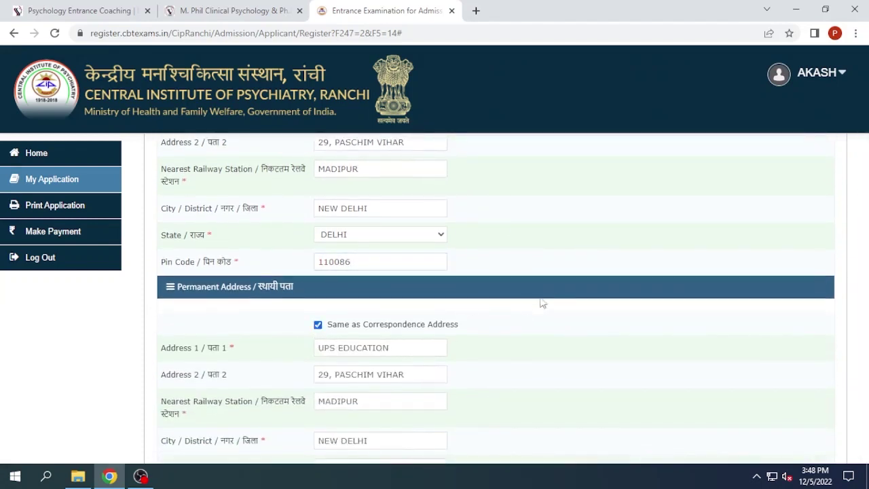
scroll(555, 299, "down", 4)
scroll(555, 303, "down", 1)
left_click(380, 351)
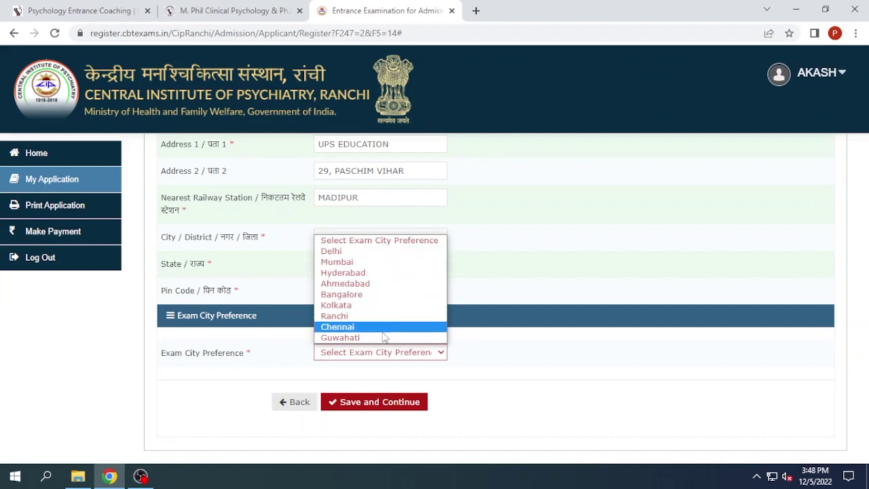
left_click(366, 251)
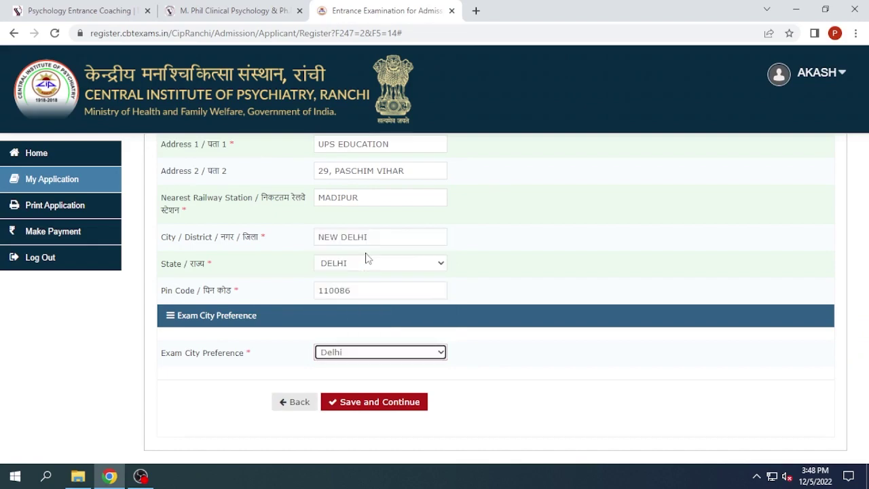
left_click(374, 404)
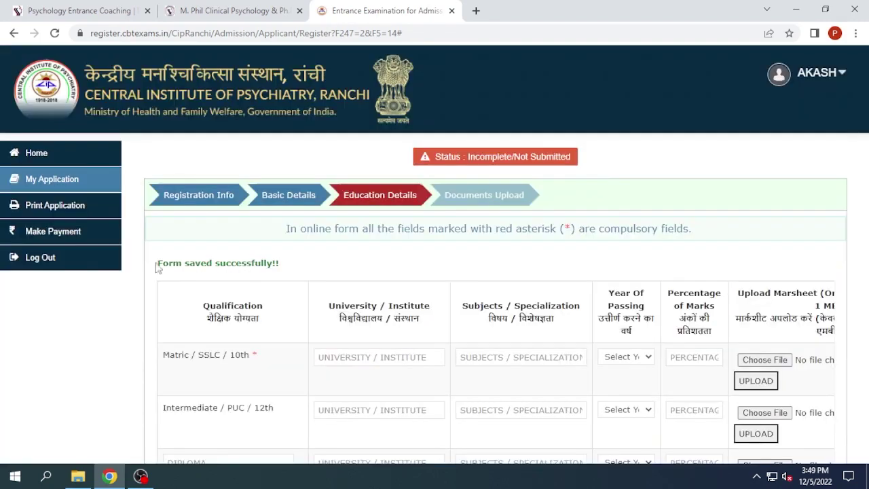
Highlight the save confirmation and the marksheet PDF, 1 MB upload rule
left_click_drag(156, 269, 283, 266)
left_click(332, 270)
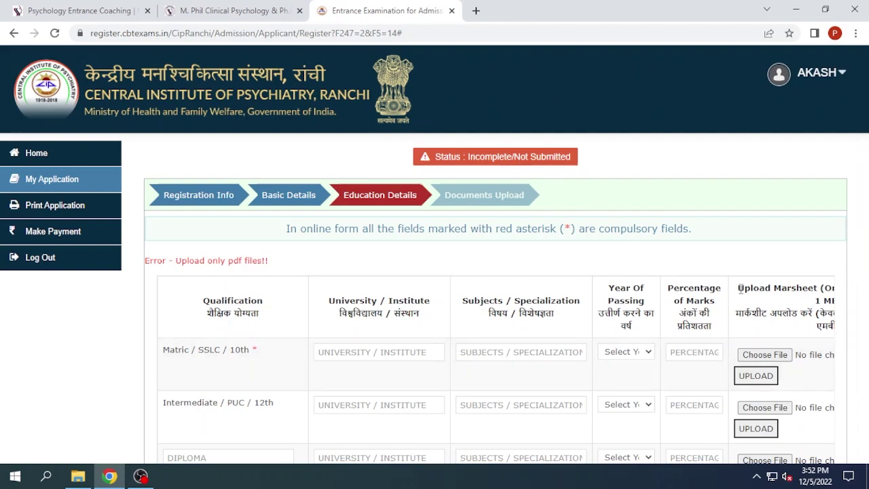
left_click_drag(739, 288, 828, 306)
left_click(653, 288)
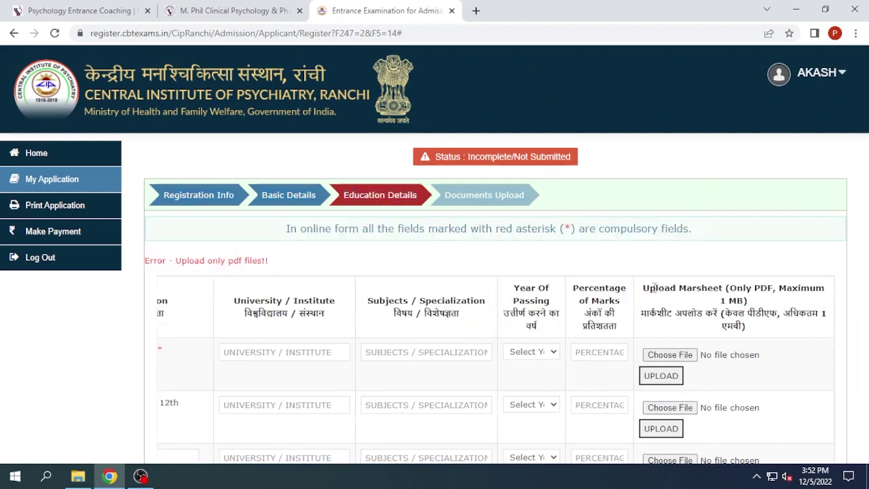
left_click_drag(644, 288, 757, 306)
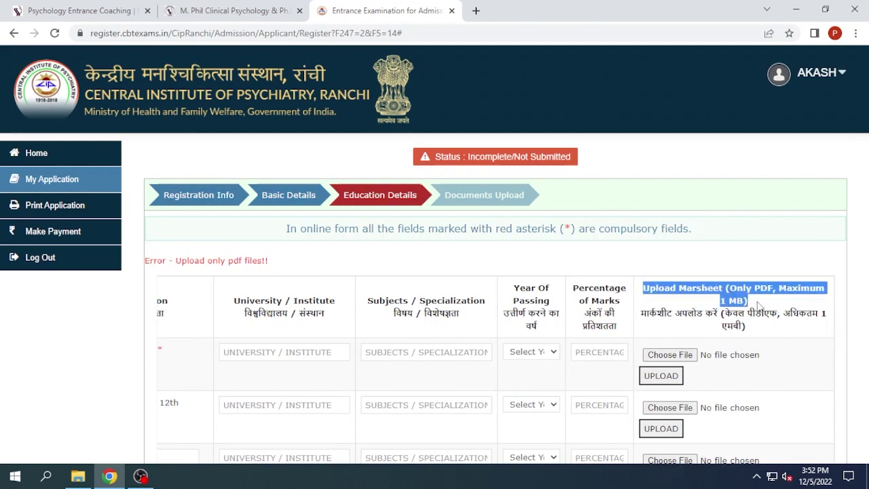
left_click(756, 306)
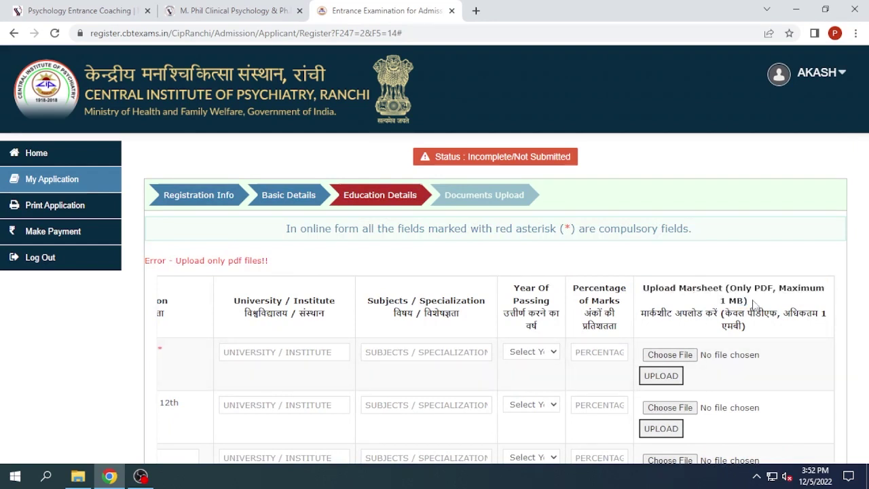
left_click_drag(757, 305, 657, 288)
left_click(672, 314)
Review the education rows and save the education details to continue
scroll(672, 317, "down", 2)
scroll(672, 316, "down", 1)
scroll(675, 319, "up", 3)
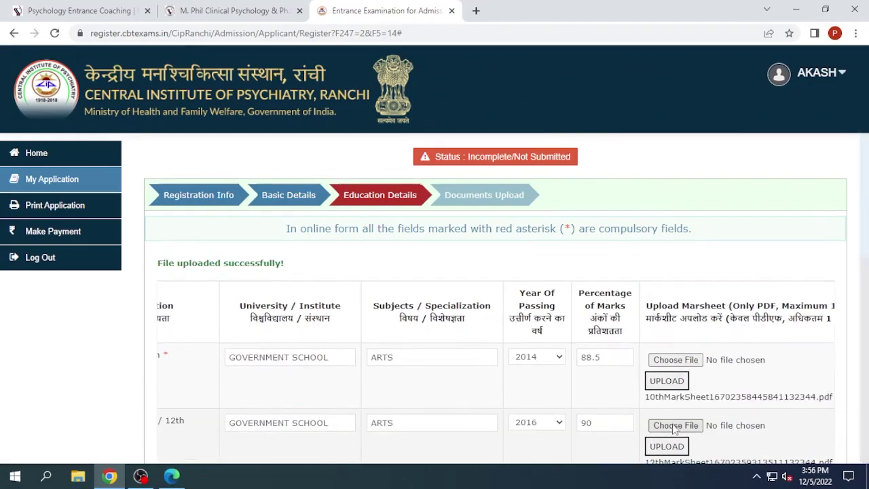
scroll(683, 427, "down", 7)
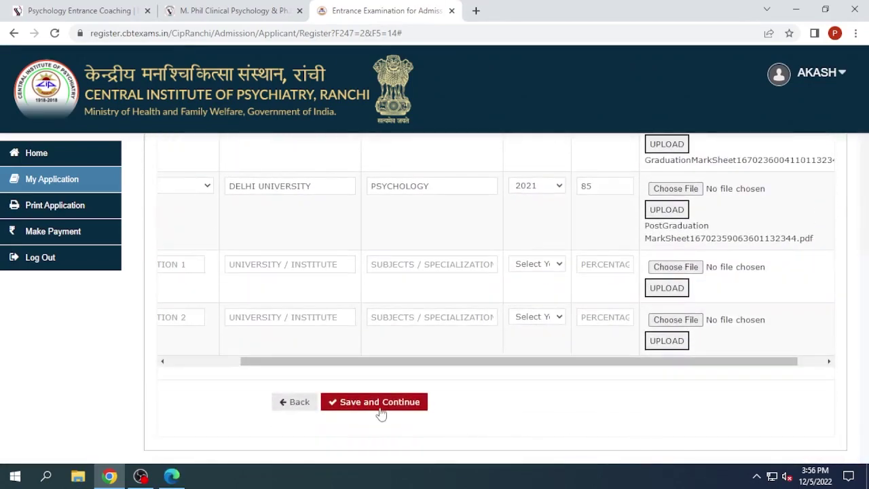
left_click(390, 401)
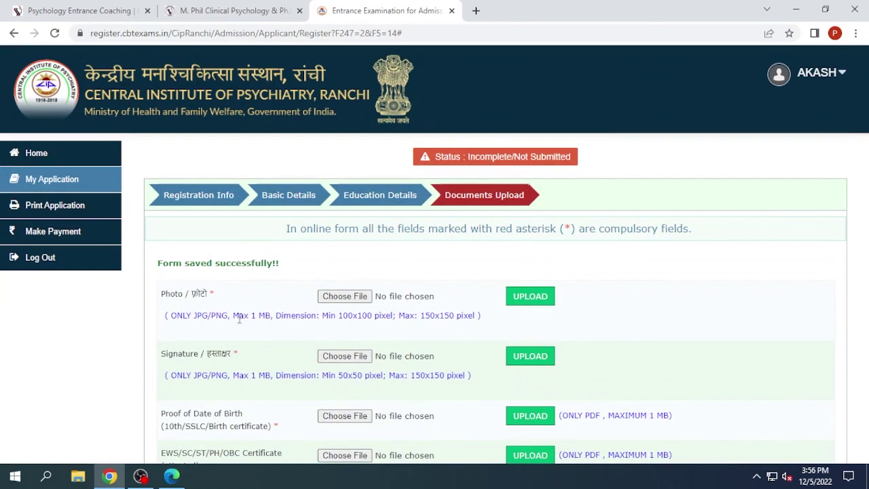
Upload the 32 KB image as the photo, noting the 1 MB size limit
left_click_drag(233, 316, 267, 316)
left_click(296, 320)
left_click(365, 302)
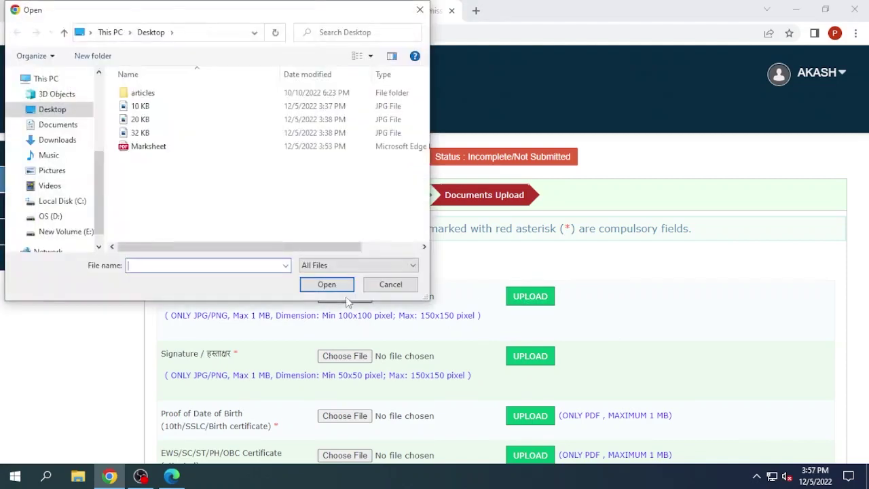
double_click(200, 132)
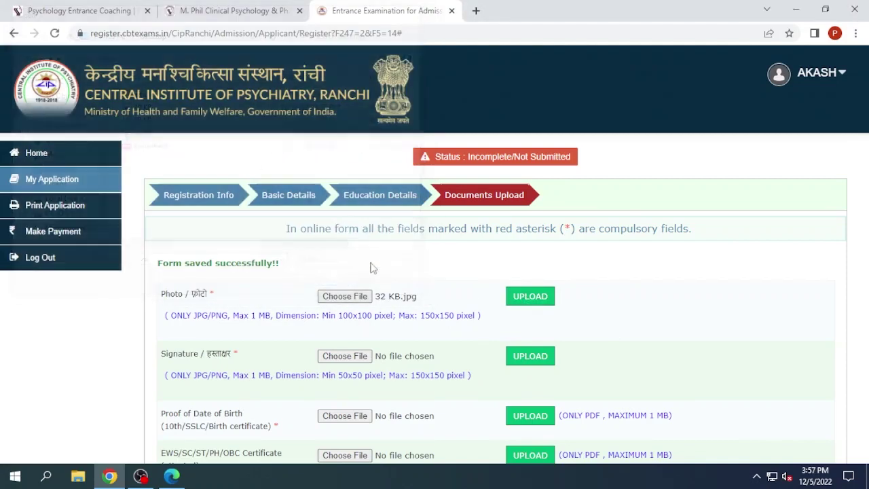
left_click(530, 296)
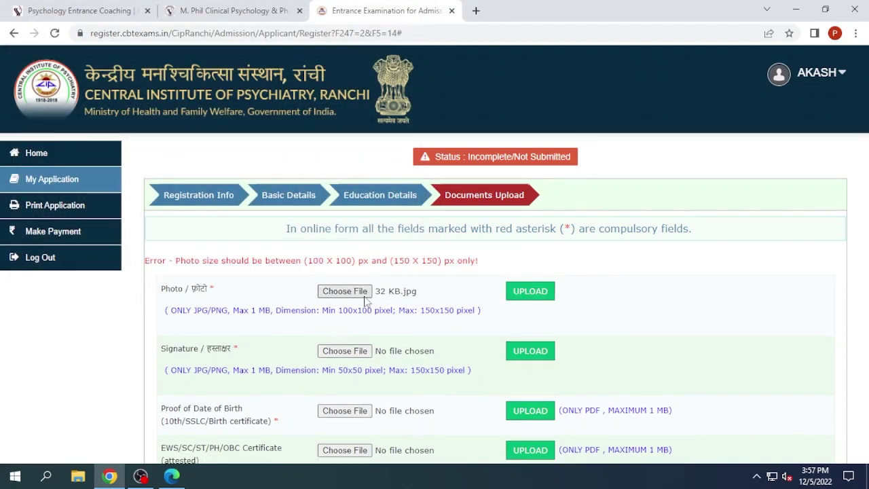
Read the minimum 100 X 100 photo size error and choose the 100 image instead
left_click_drag(176, 263, 353, 262)
left_click(324, 271)
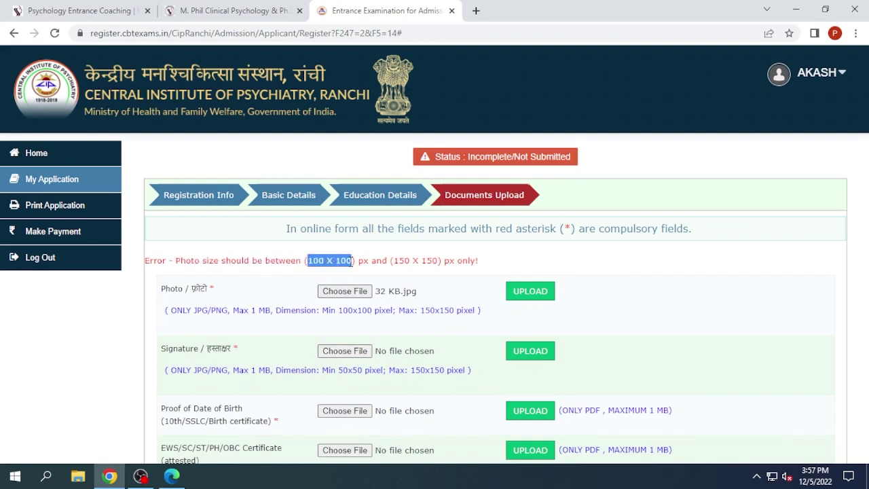
left_click(415, 270)
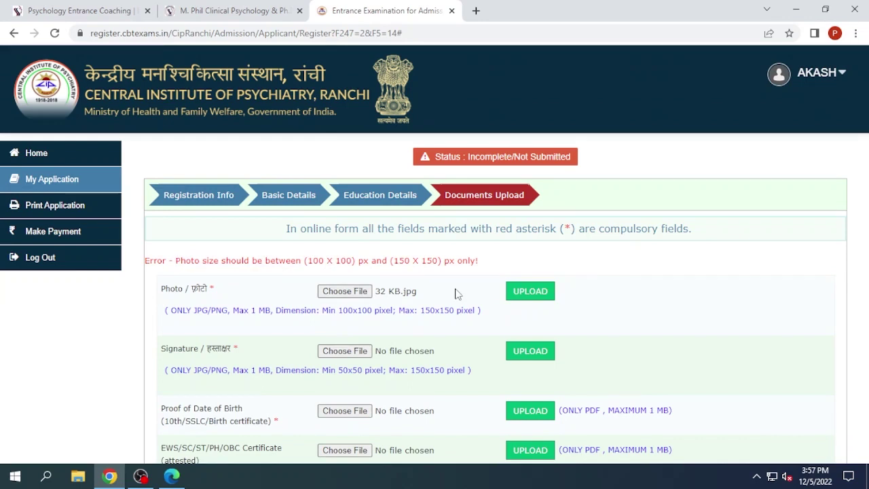
left_click(348, 290)
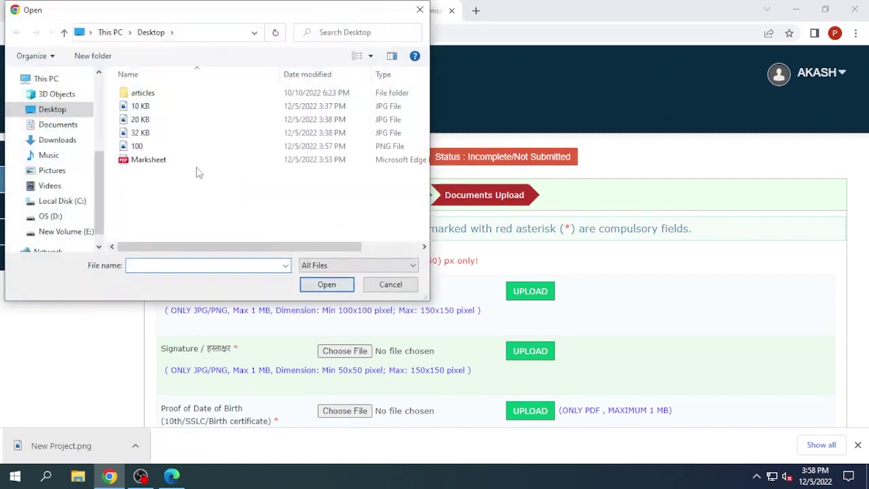
double_click(165, 145)
Upload the 100 image as the photo
left_click(530, 292)
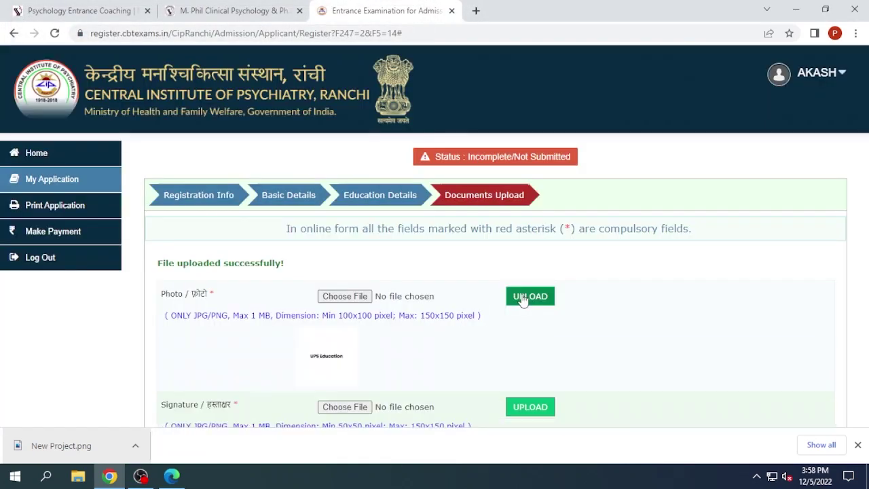
scroll(474, 296, "down", 1)
scroll(421, 307, "down", 1)
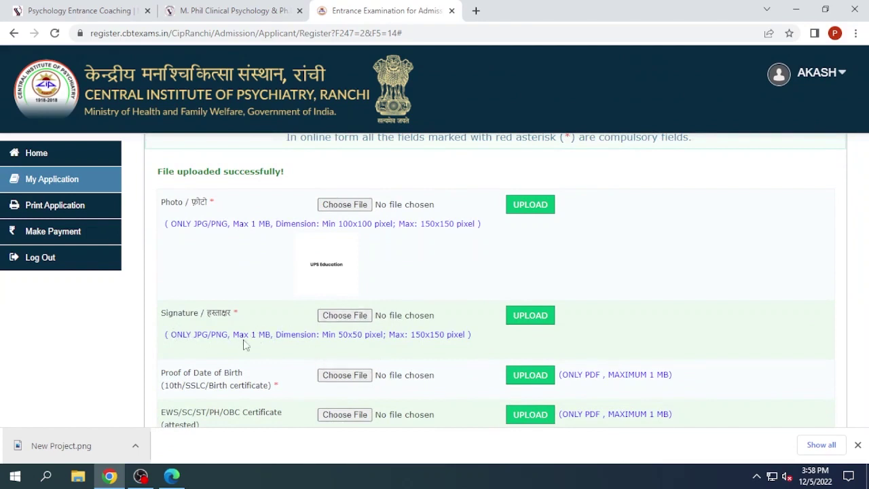
Upload 50.png as the signature after checking its 1 MB limit and minimum dimensions
left_click_drag(234, 337, 272, 338)
left_click(299, 334)
left_click_drag(339, 338, 468, 330)
left_click(416, 344)
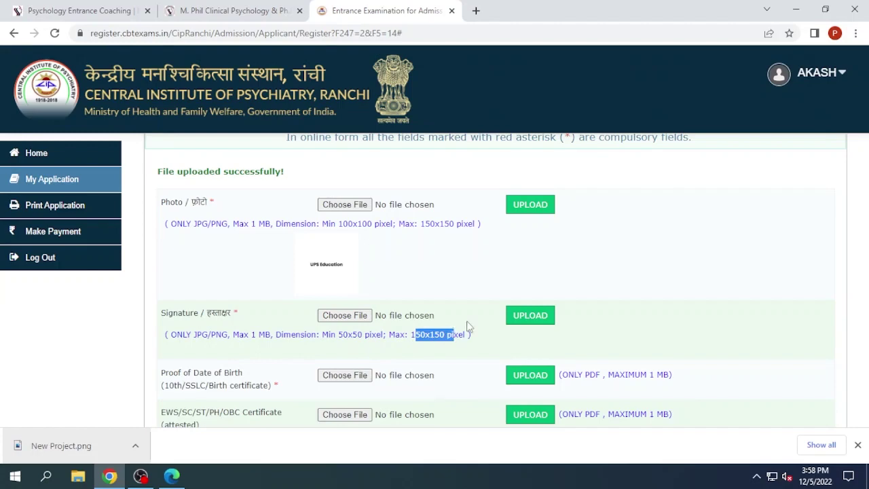
left_click(344, 315)
double_click(186, 146)
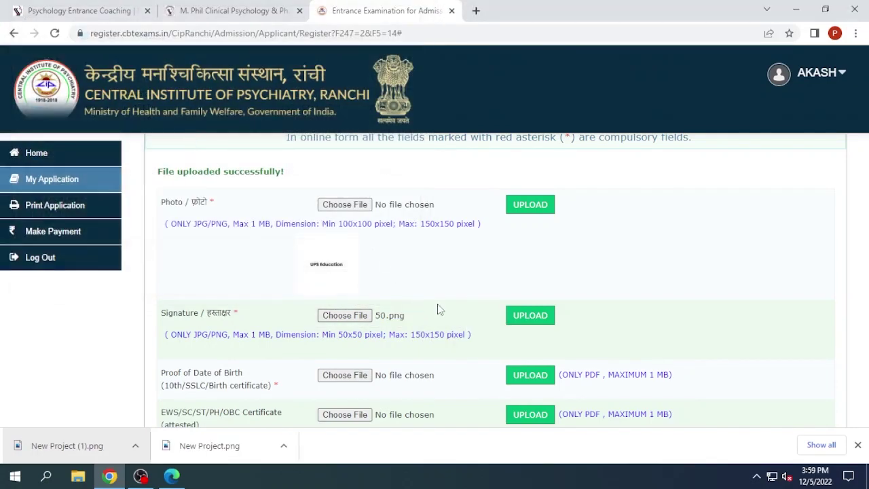
left_click(510, 315)
scroll(497, 286, "up", 1)
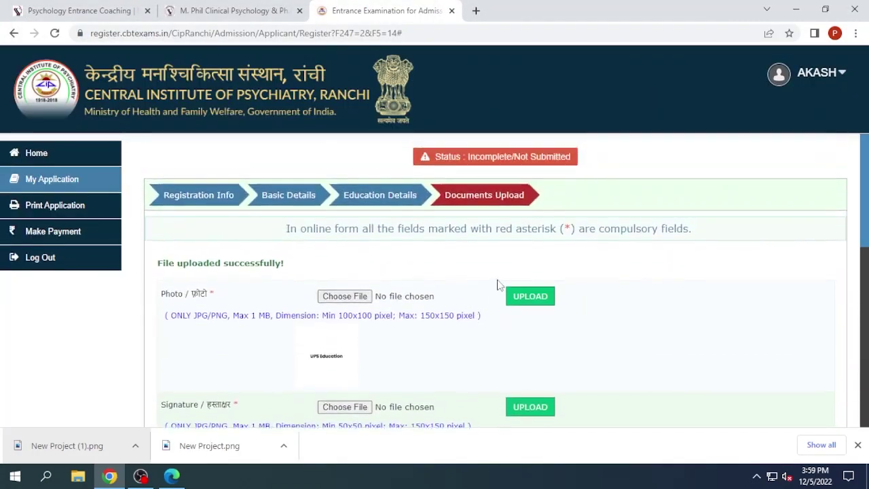
scroll(497, 285, "down", 3)
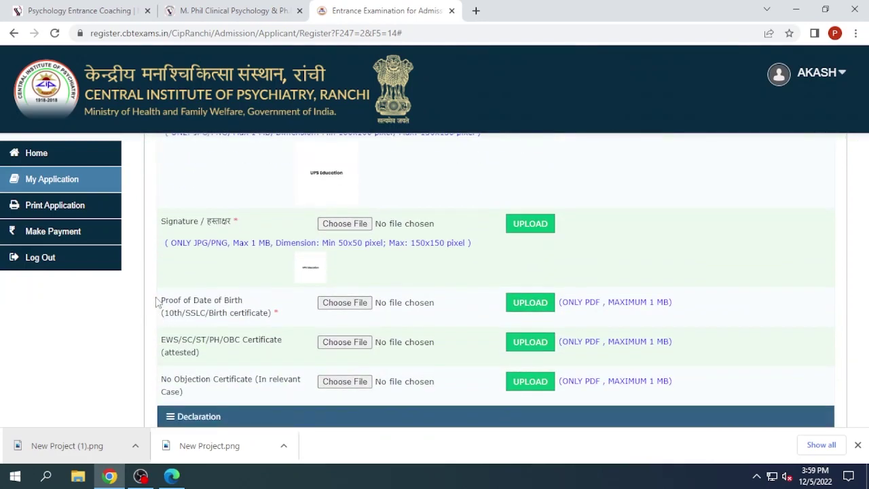
Upload the marksheet PDF as proof of date of birth and tick the declaration
left_click_drag(162, 300, 246, 308)
left_click(345, 303)
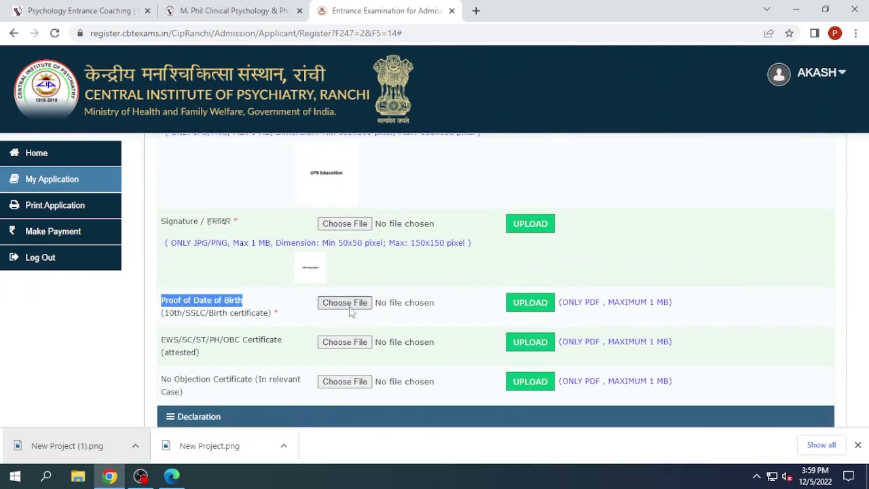
double_click(175, 181)
left_click(537, 307)
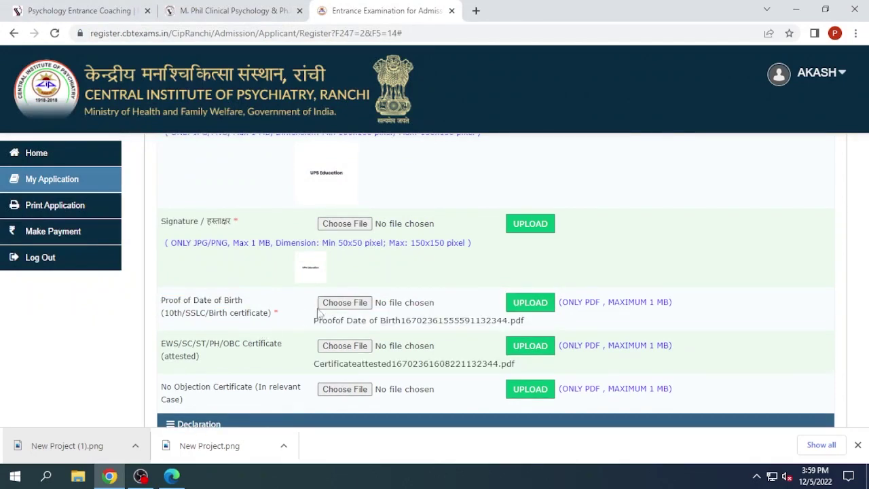
scroll(418, 339, "down", 2)
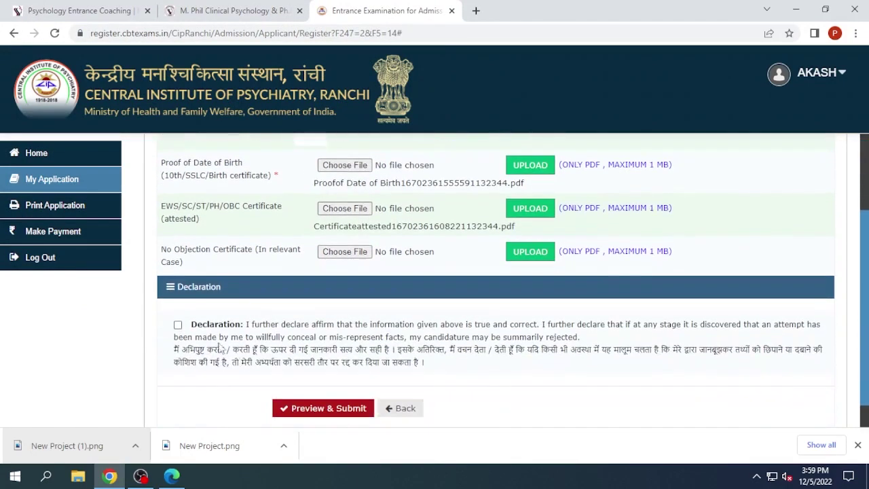
left_click(178, 325)
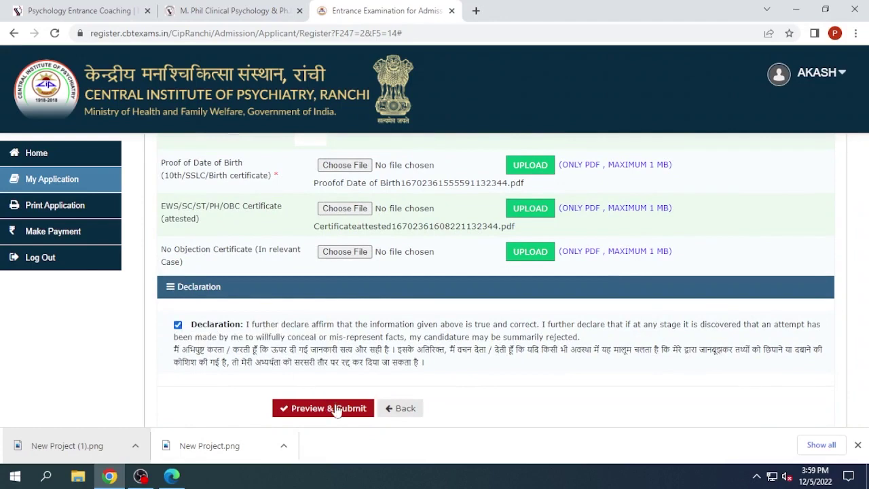
Open Preview & Submit and scroll through the Application Preview details
left_click(336, 409)
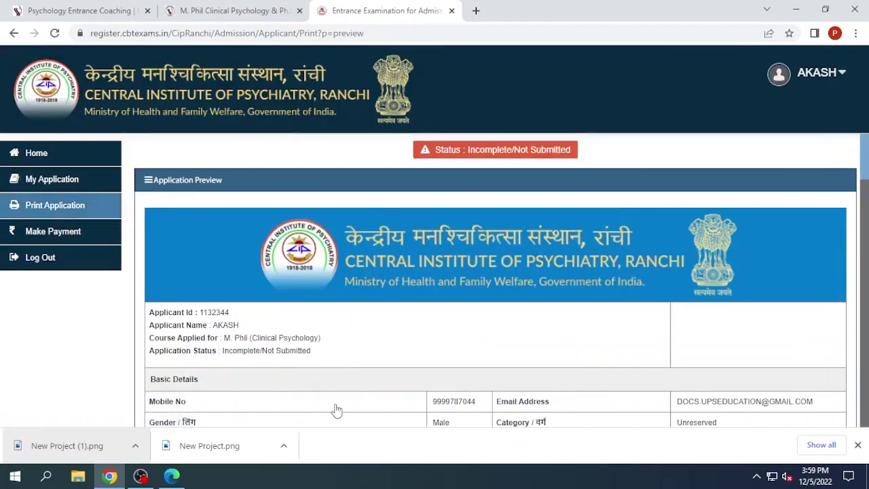
scroll(407, 340, "down", 2)
scroll(278, 282, "up", 2)
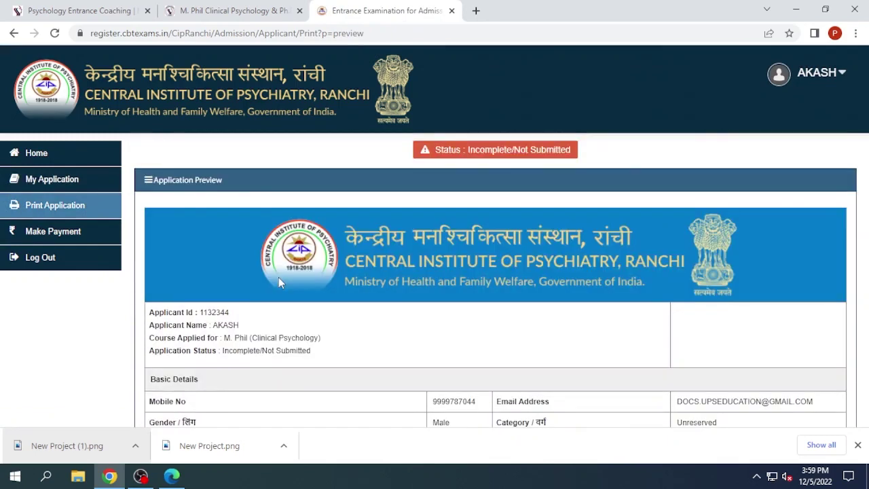
scroll(279, 282, "down", 2)
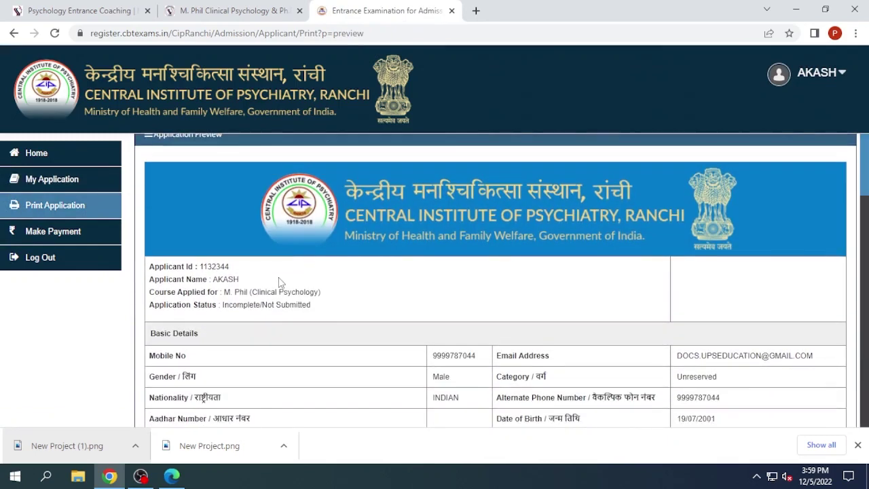
scroll(299, 287, "down", 1)
scroll(353, 288, "up", 1)
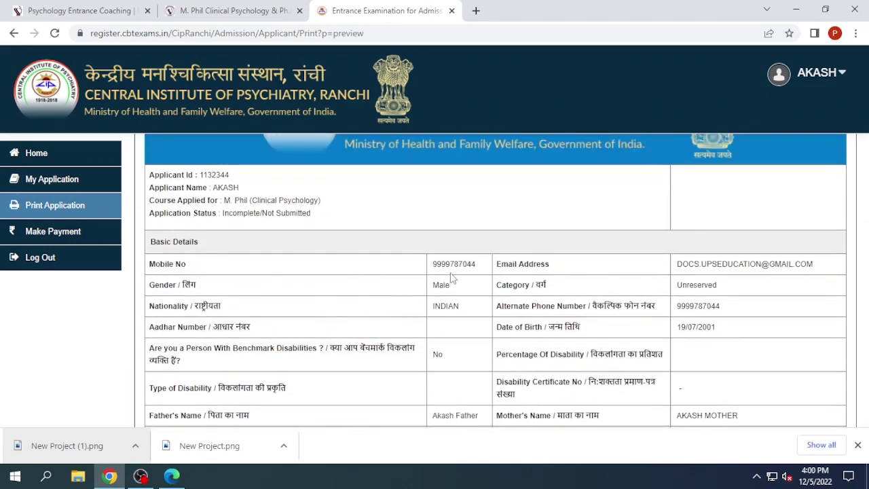
scroll(463, 267, "down", 1)
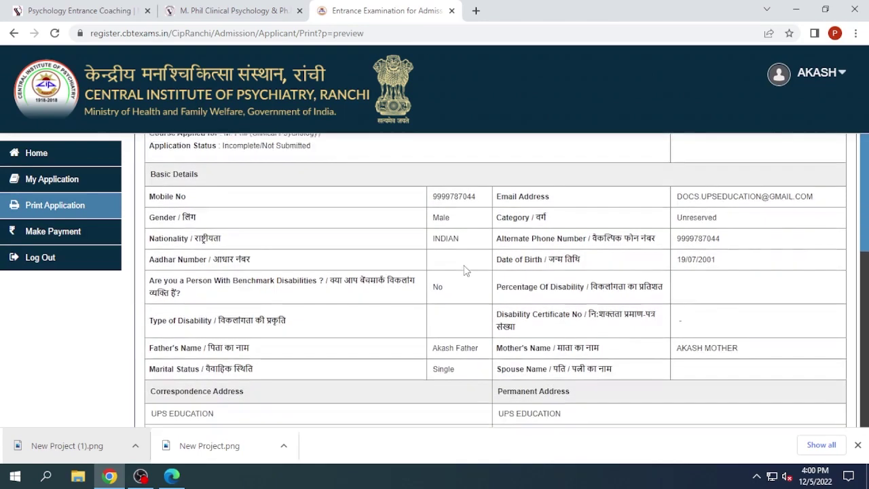
scroll(466, 278, "down", 1)
scroll(441, 292, "down", 10)
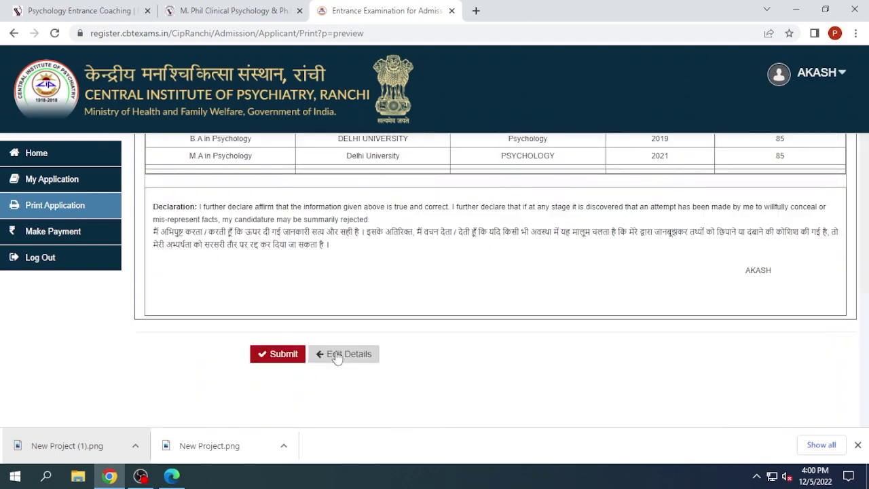
Submit the application, confirm with OK, and start paying the ₹1000.00 fee
left_click(281, 358)
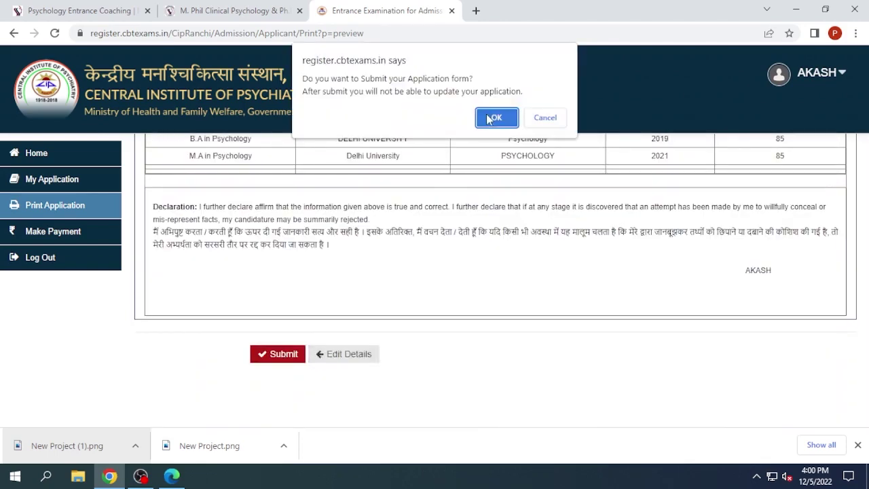
left_click(491, 118)
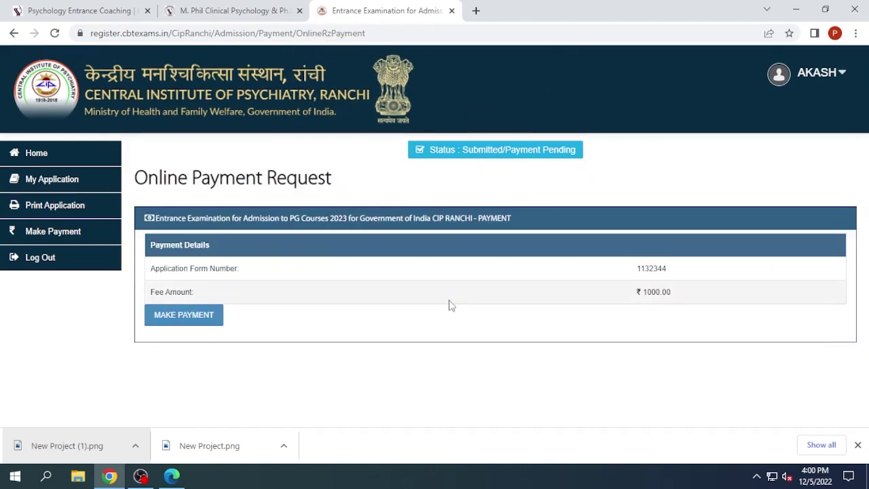
left_click(206, 316)
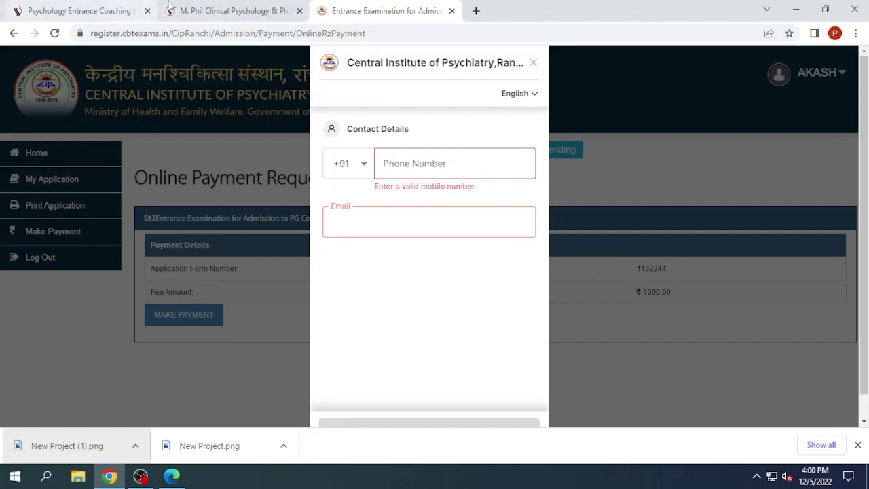
Revisit the CIP Ranchi admission article tab and scroll through it
left_click(255, 6)
scroll(317, 333, "up", 10)
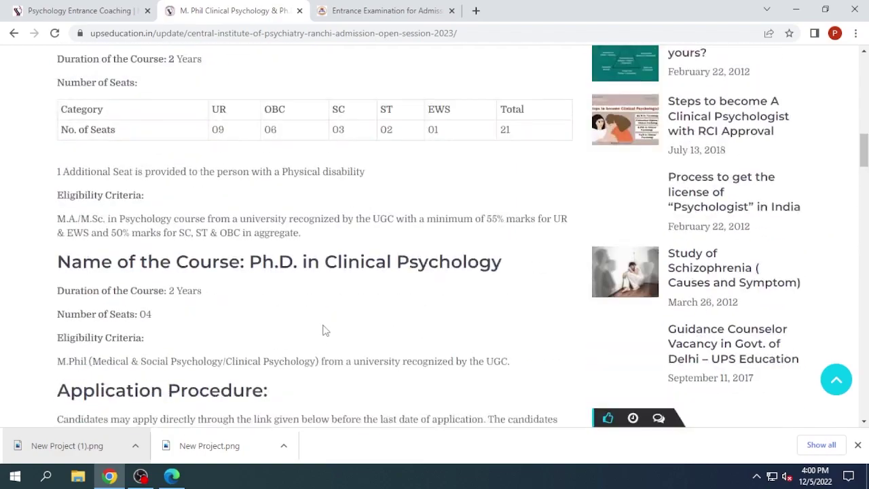
scroll(317, 333, "up", 3)
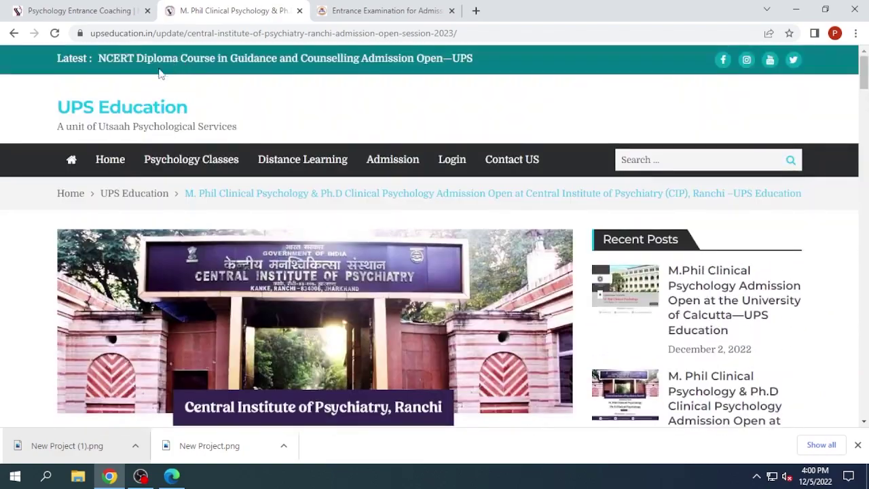
scroll(158, 137, "down", 2)
scroll(160, 145, "up", 2)
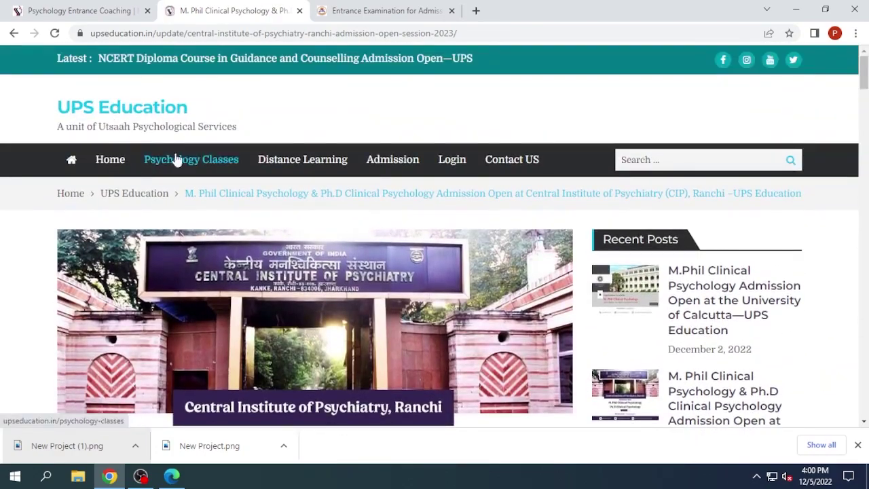
scroll(175, 159, "down", 6)
scroll(191, 170, "down", 6)
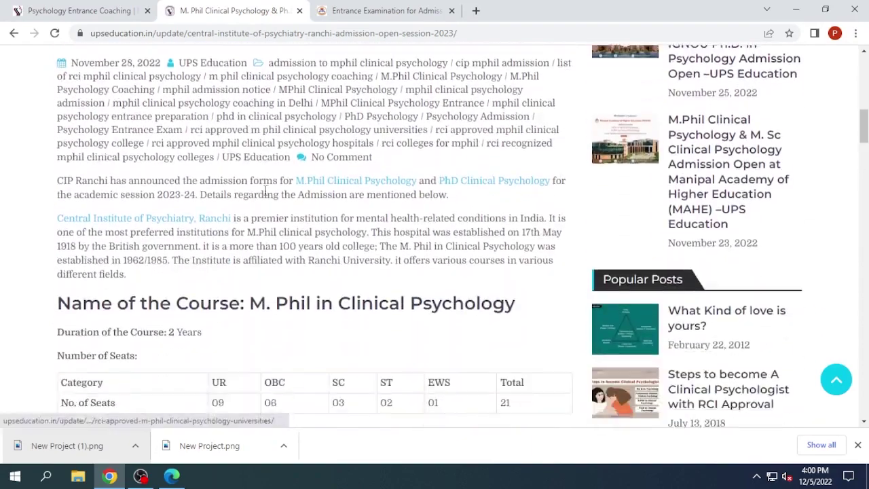
scroll(267, 190, "down", 15)
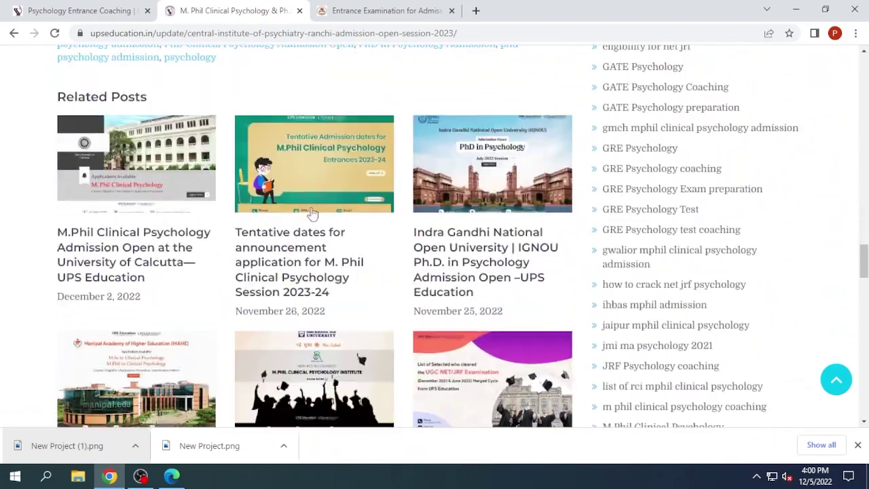
Return to the UPS Education homepage tab and close the downloads bar
left_click_drag(863, 262, 863, 57)
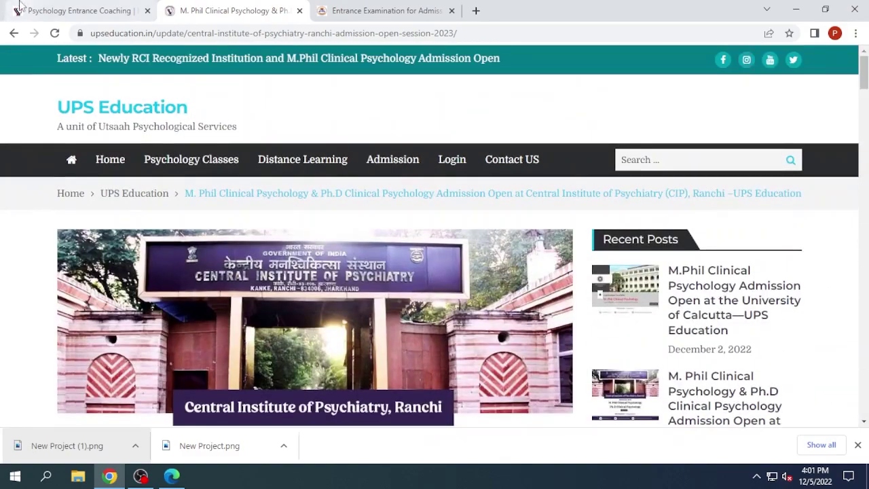
left_click(76, 10)
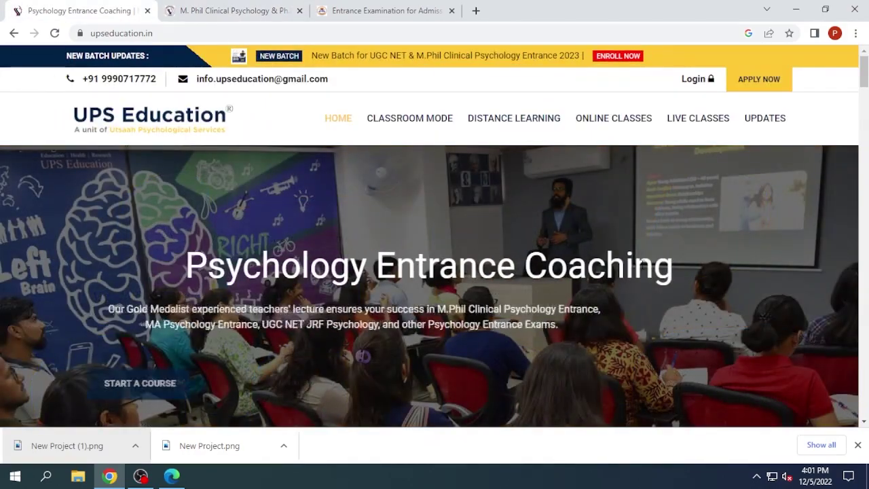
left_click(858, 444)
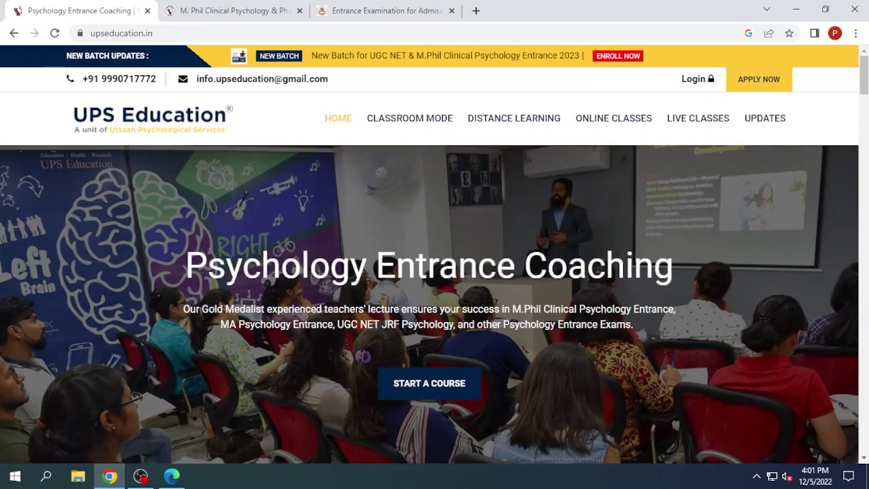